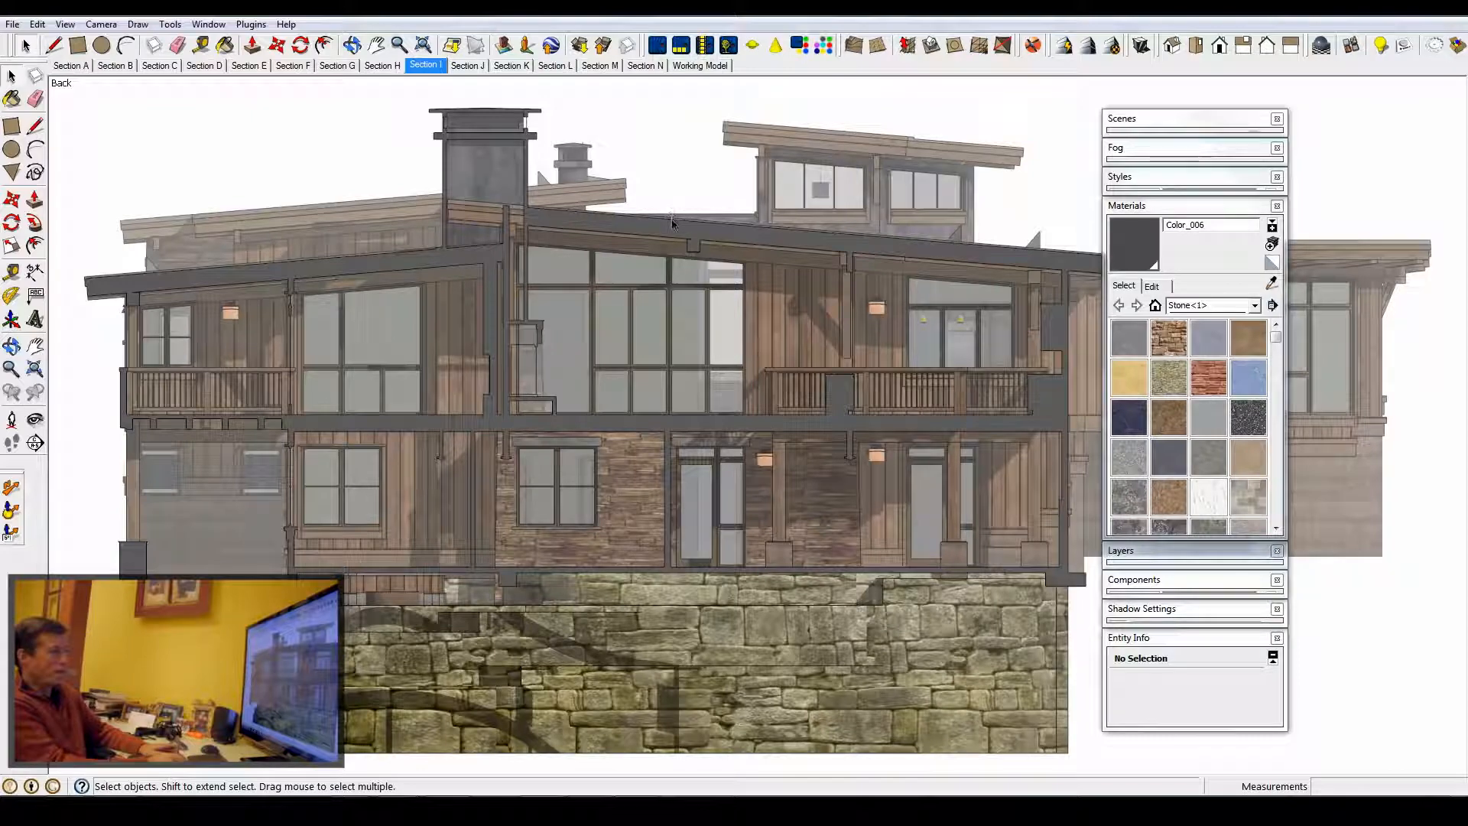
- Switch between the open RCP and Interiors SketchUp models
mouse_move(386, 786)
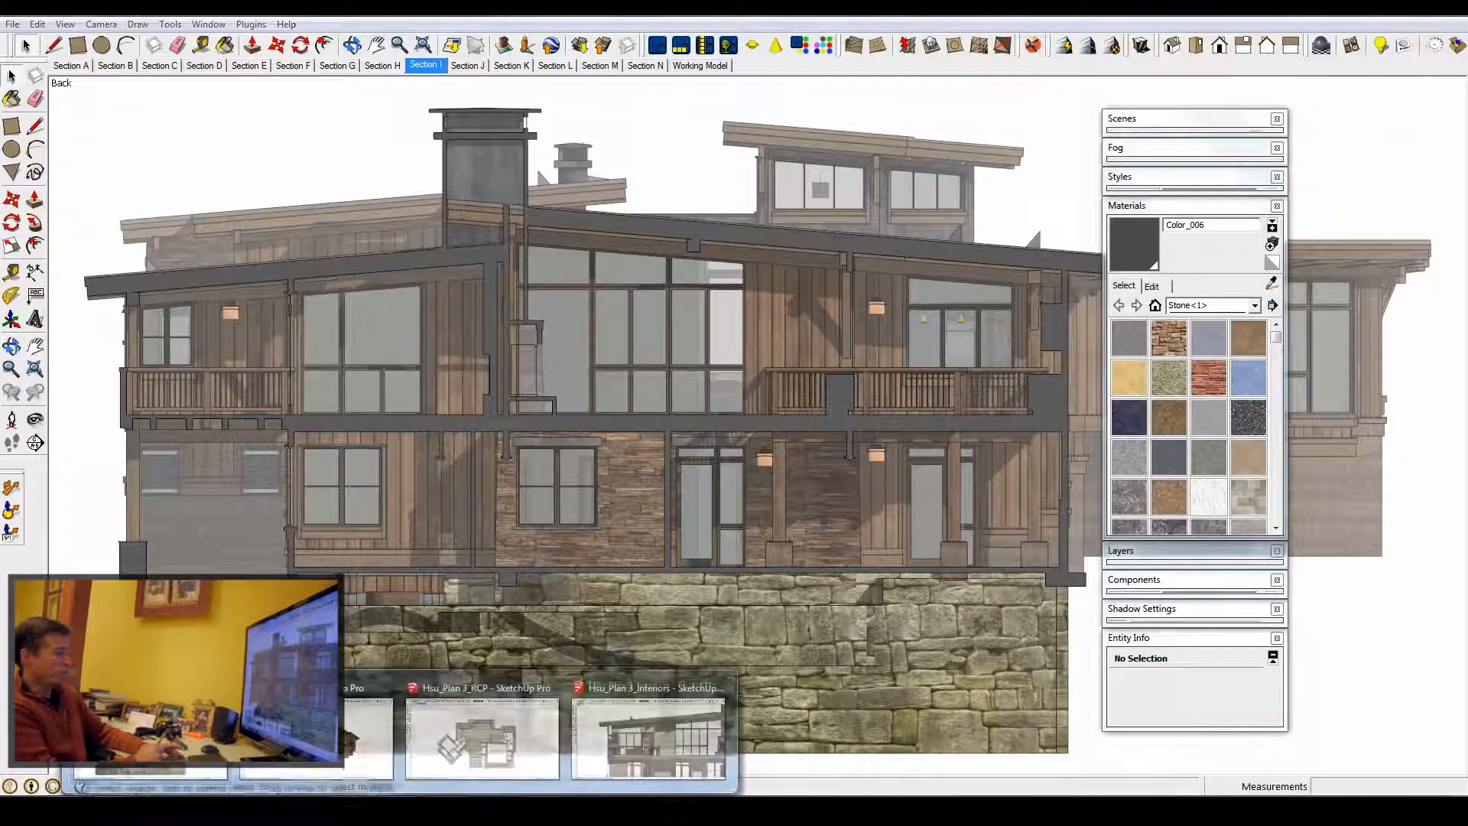
click(471, 730)
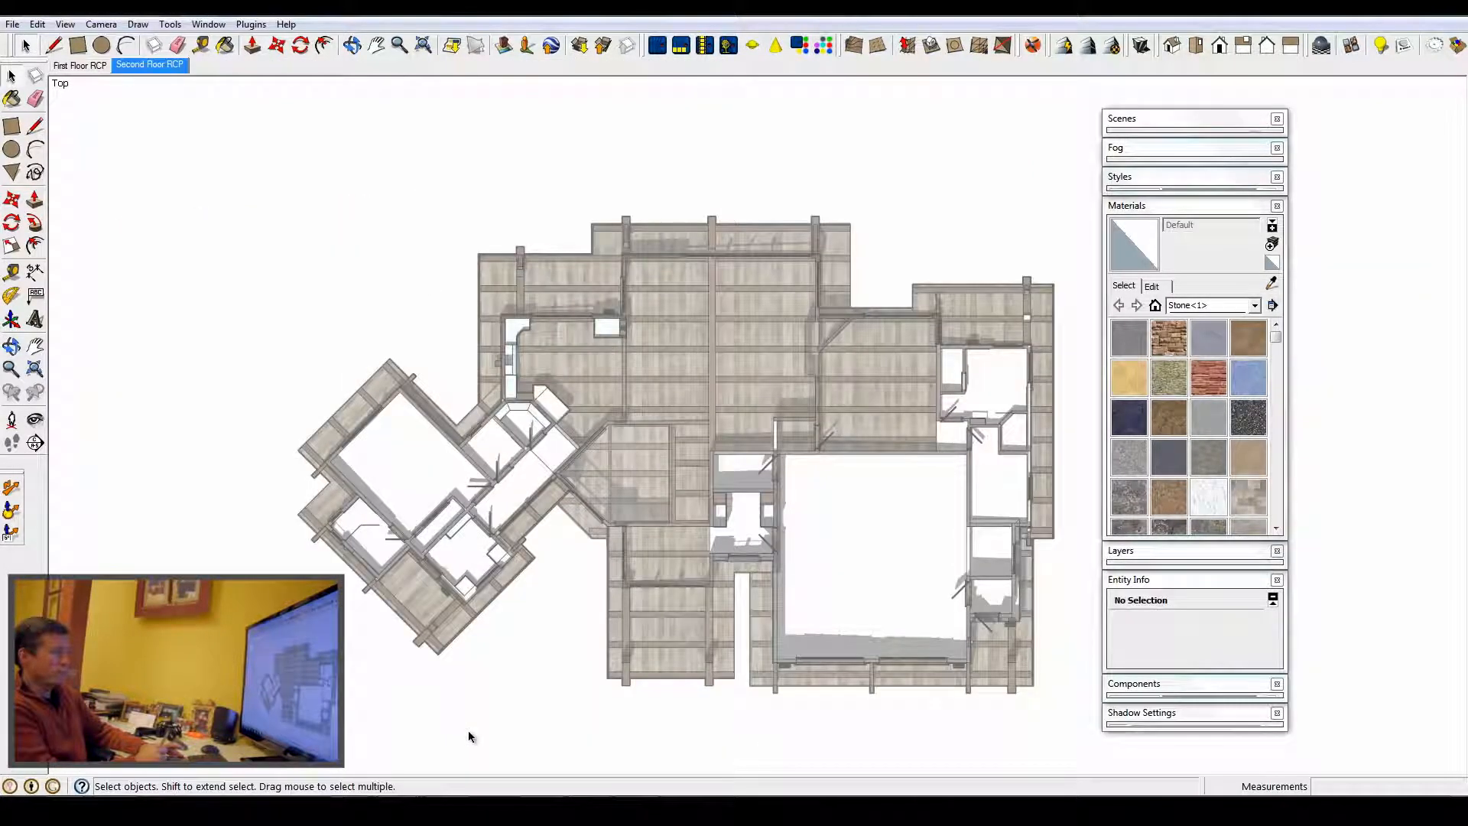
mouse_move(390, 787)
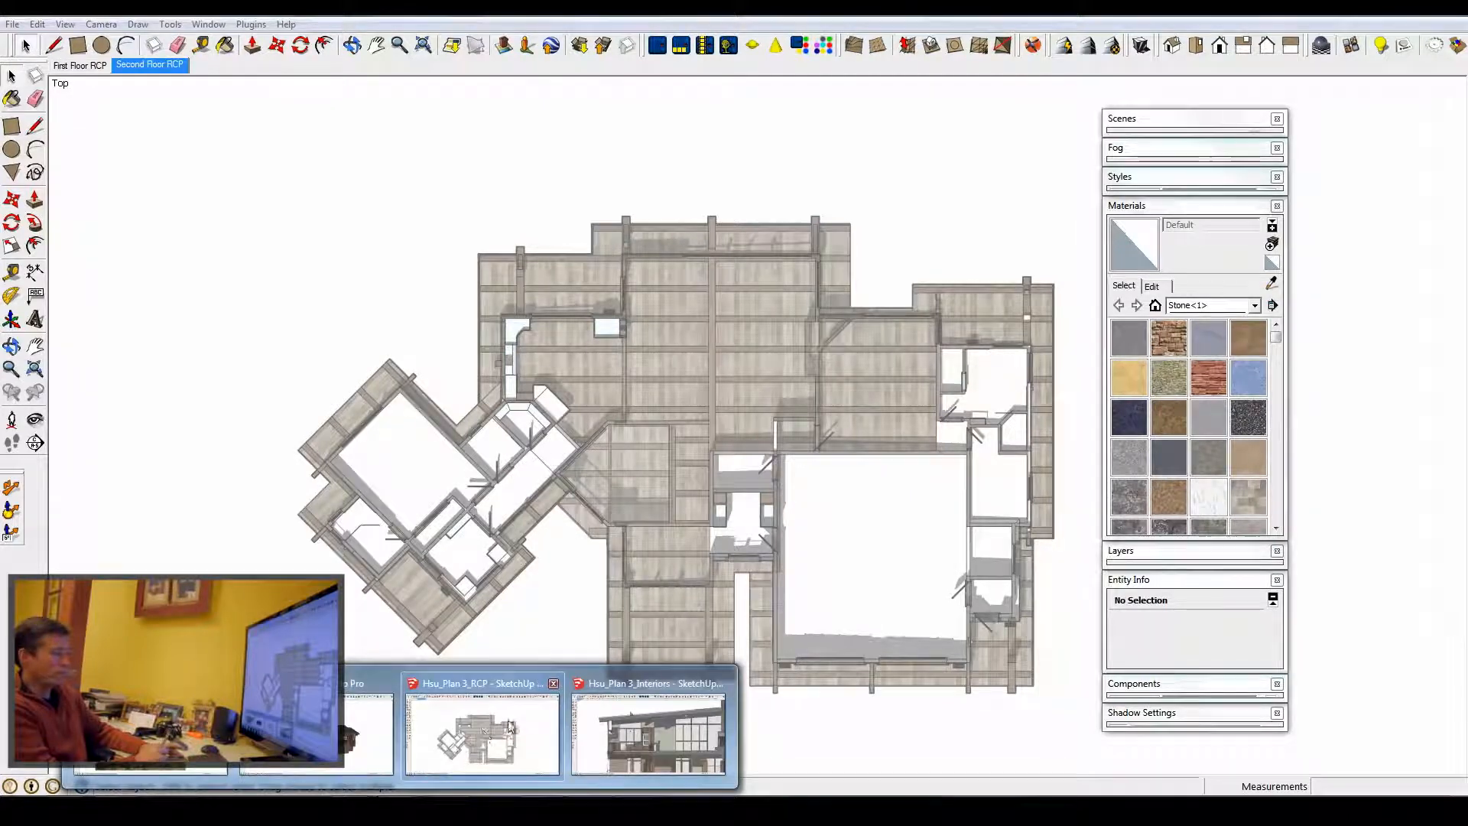
click(629, 715)
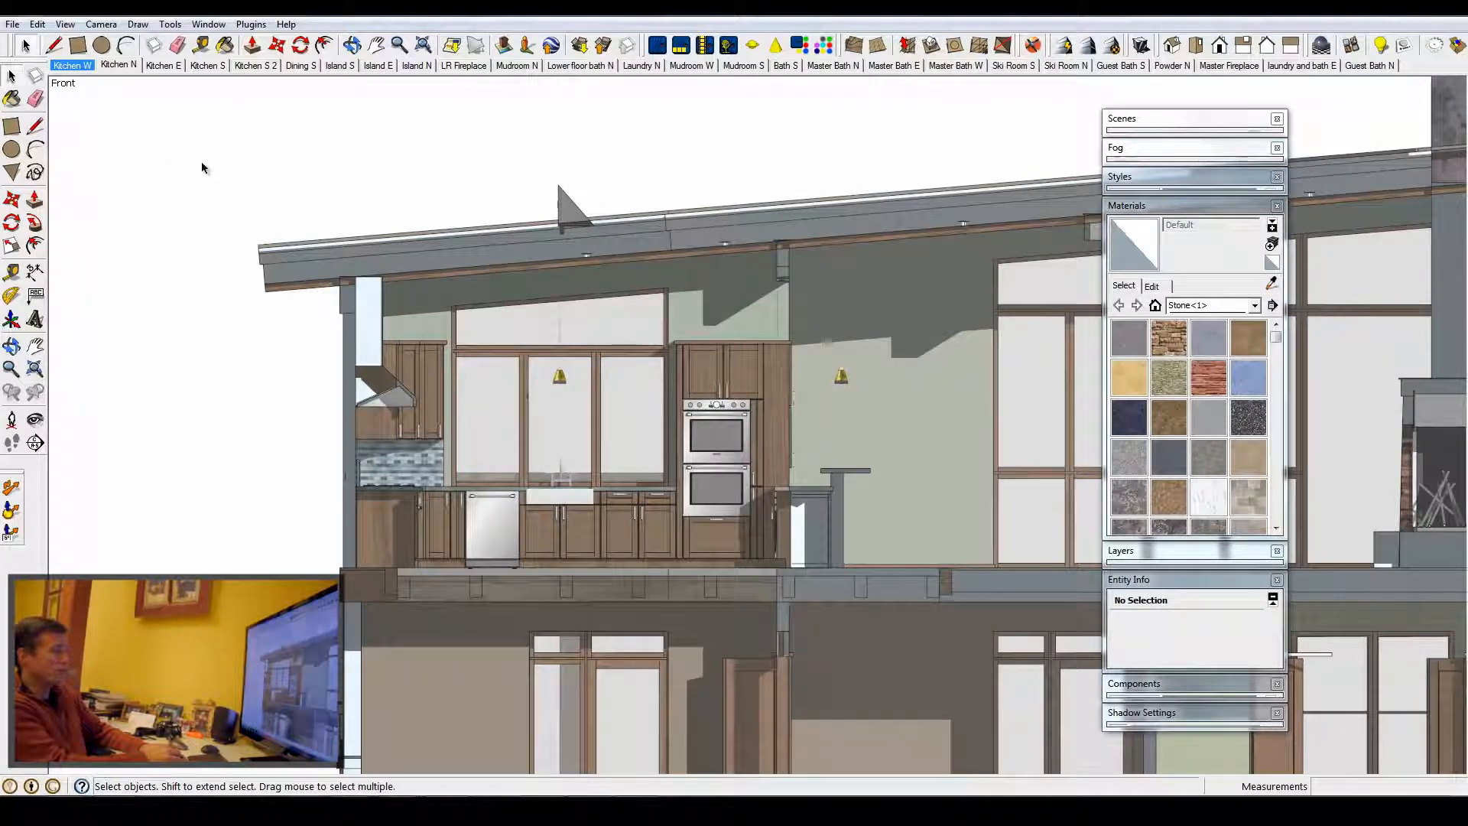
- Step through the interior elevation scenes Kitchen S, Island E, Mudroom N, Ski Room N and Ski Room S
key(Page_Down)
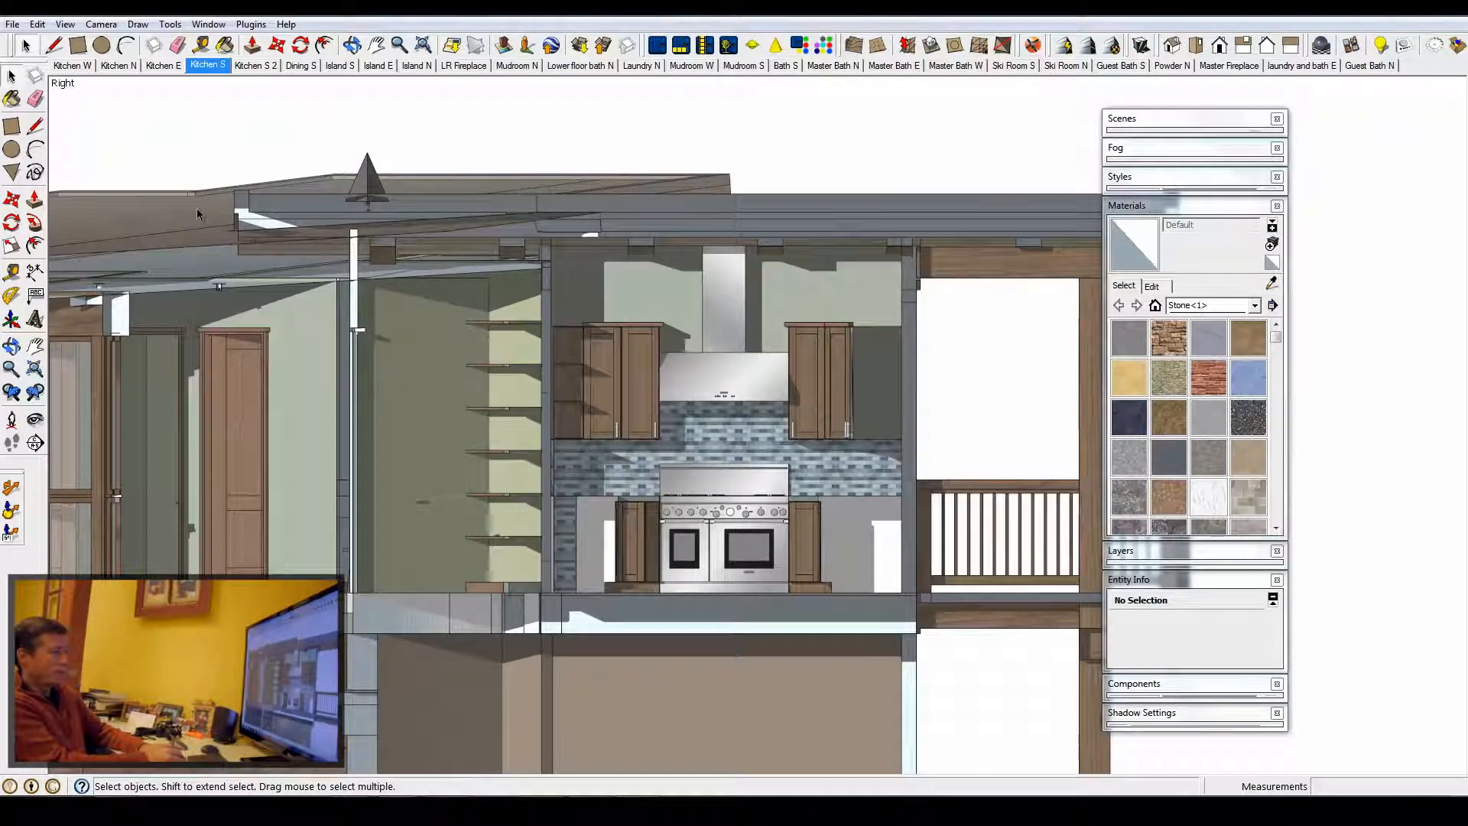
click(382, 65)
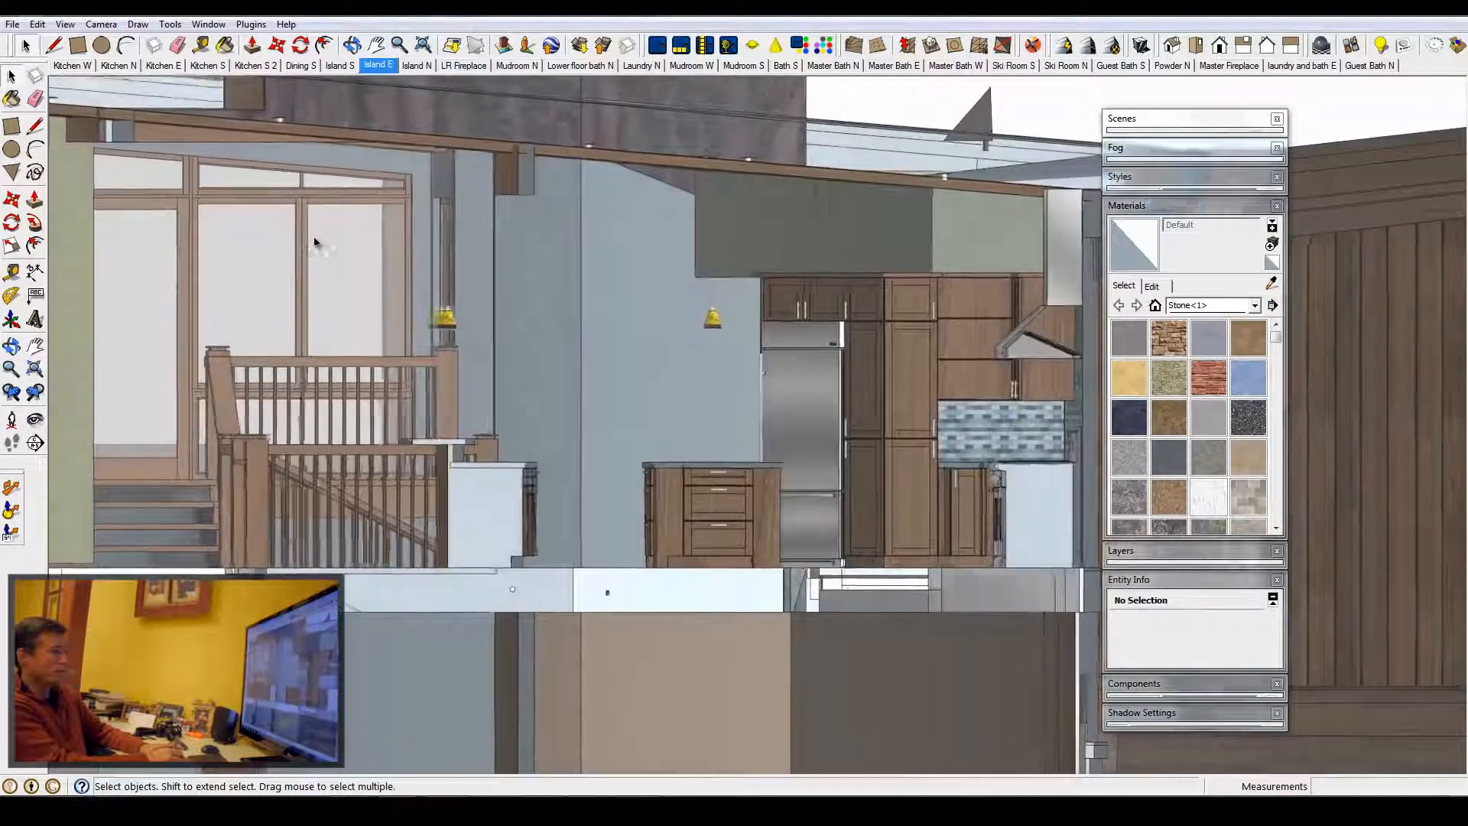
click(535, 66)
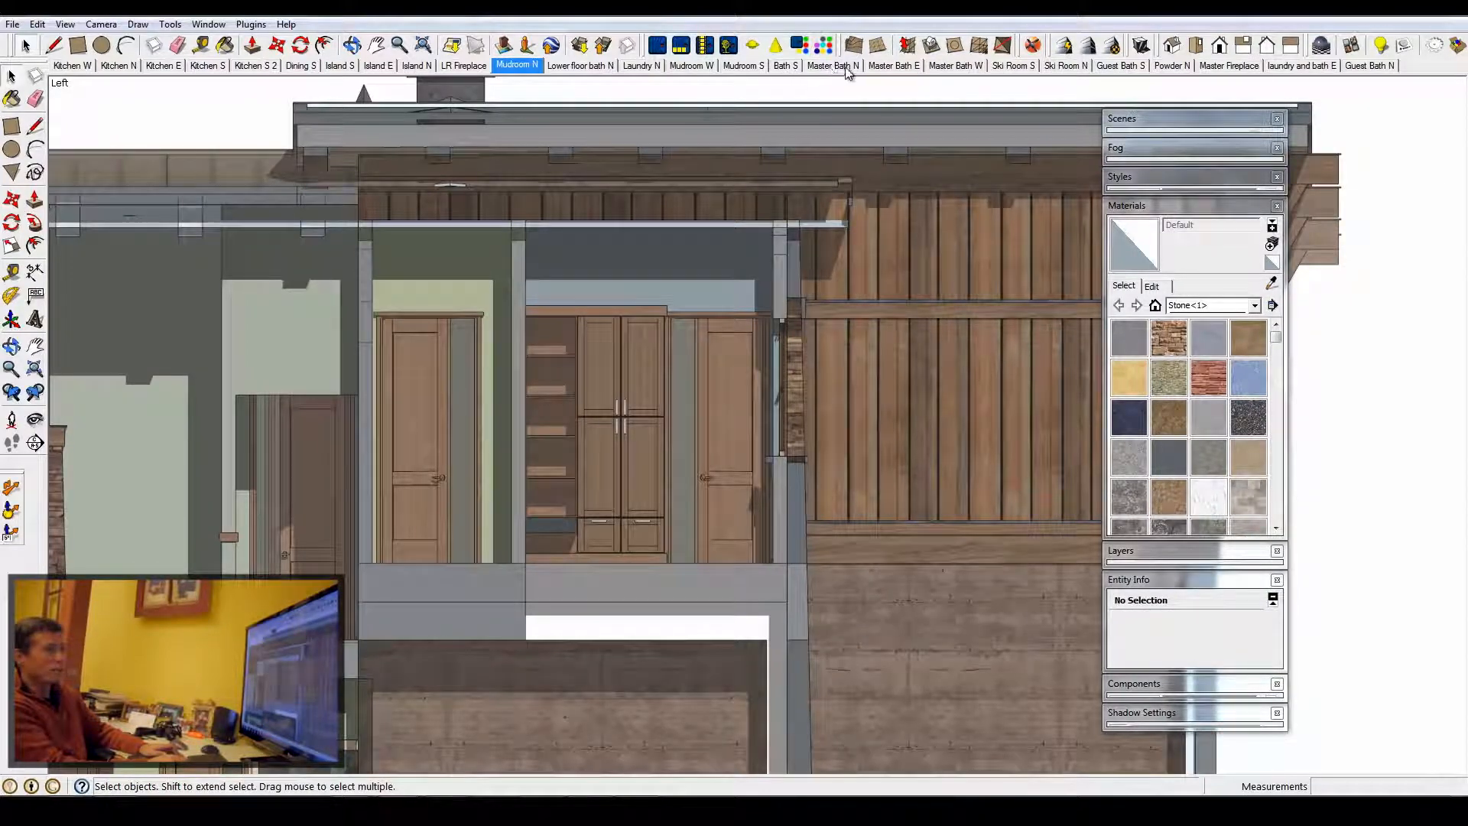
click(1065, 65)
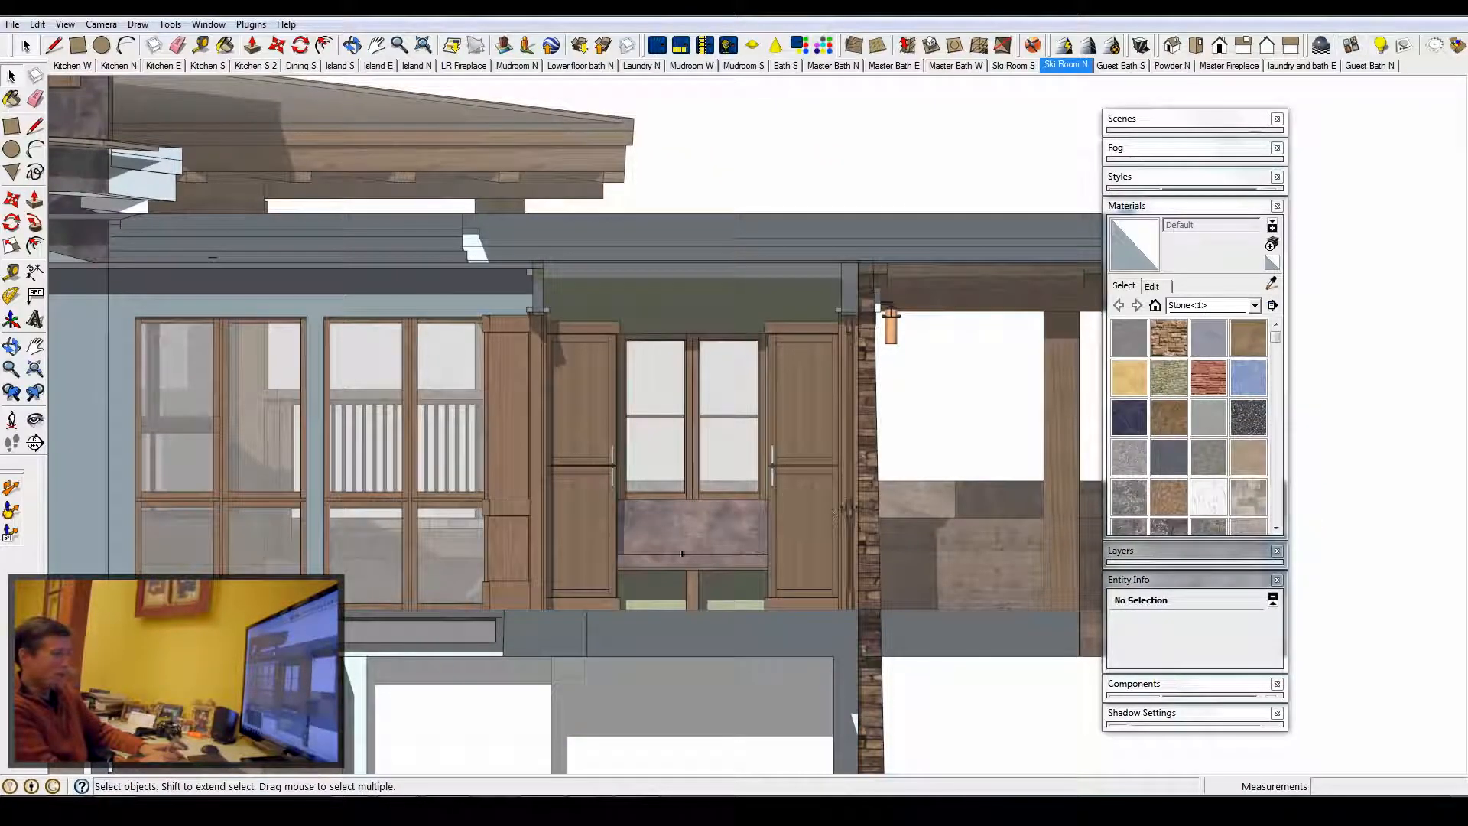
click(1014, 66)
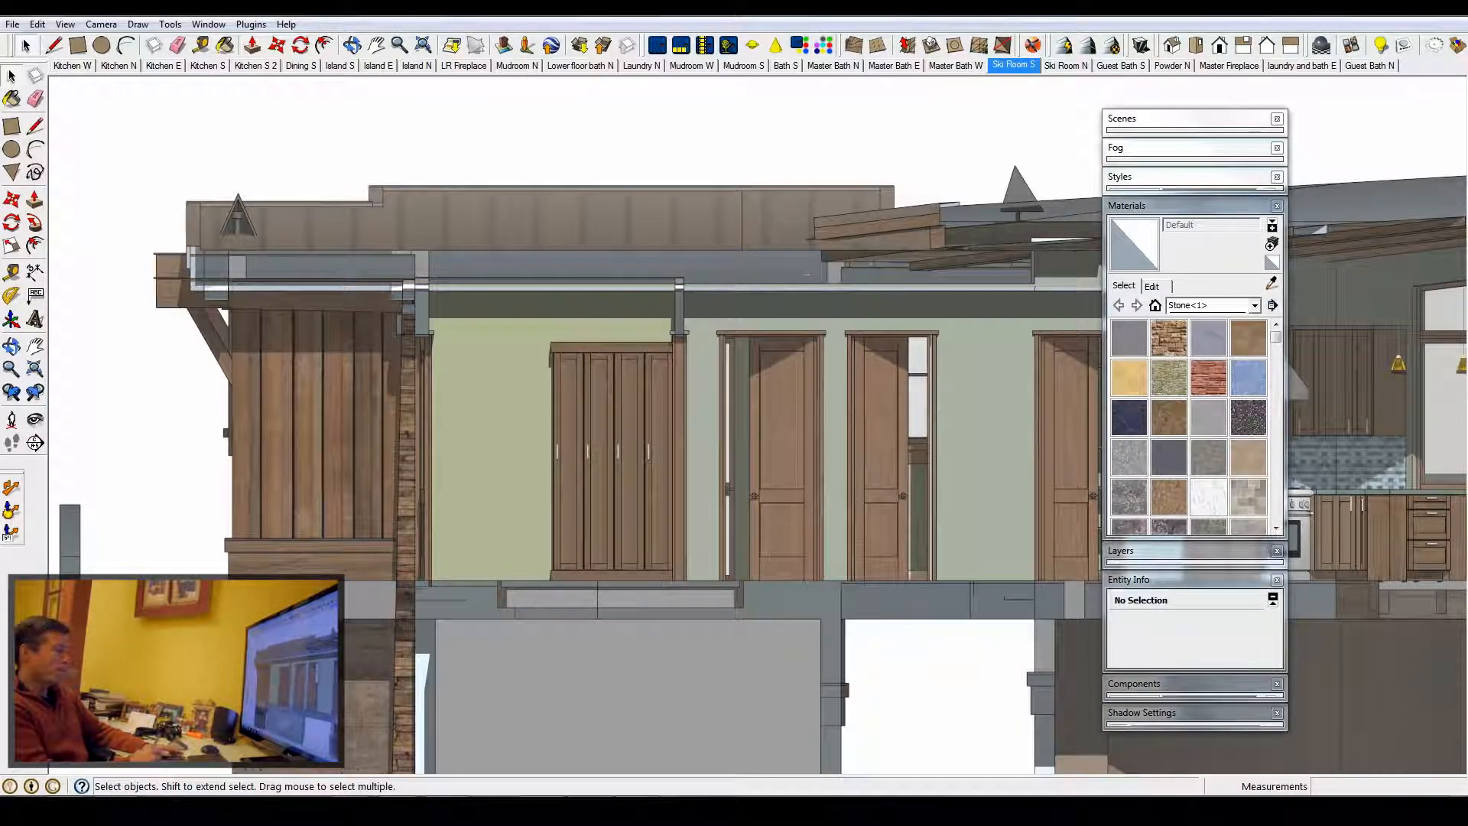
- Switch to the RCP model and open the First Floor RCP scene
click(490, 738)
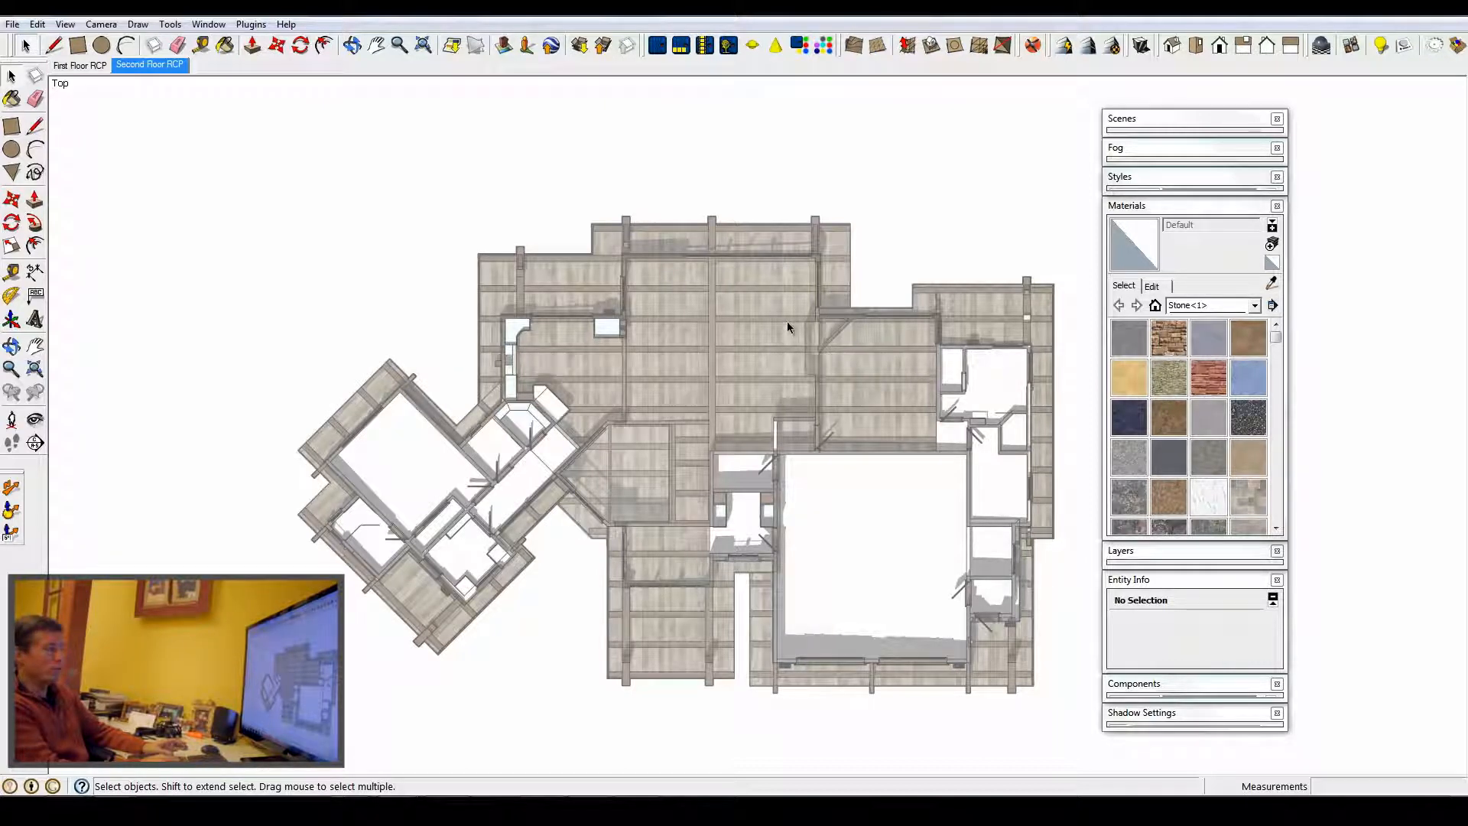
click(83, 65)
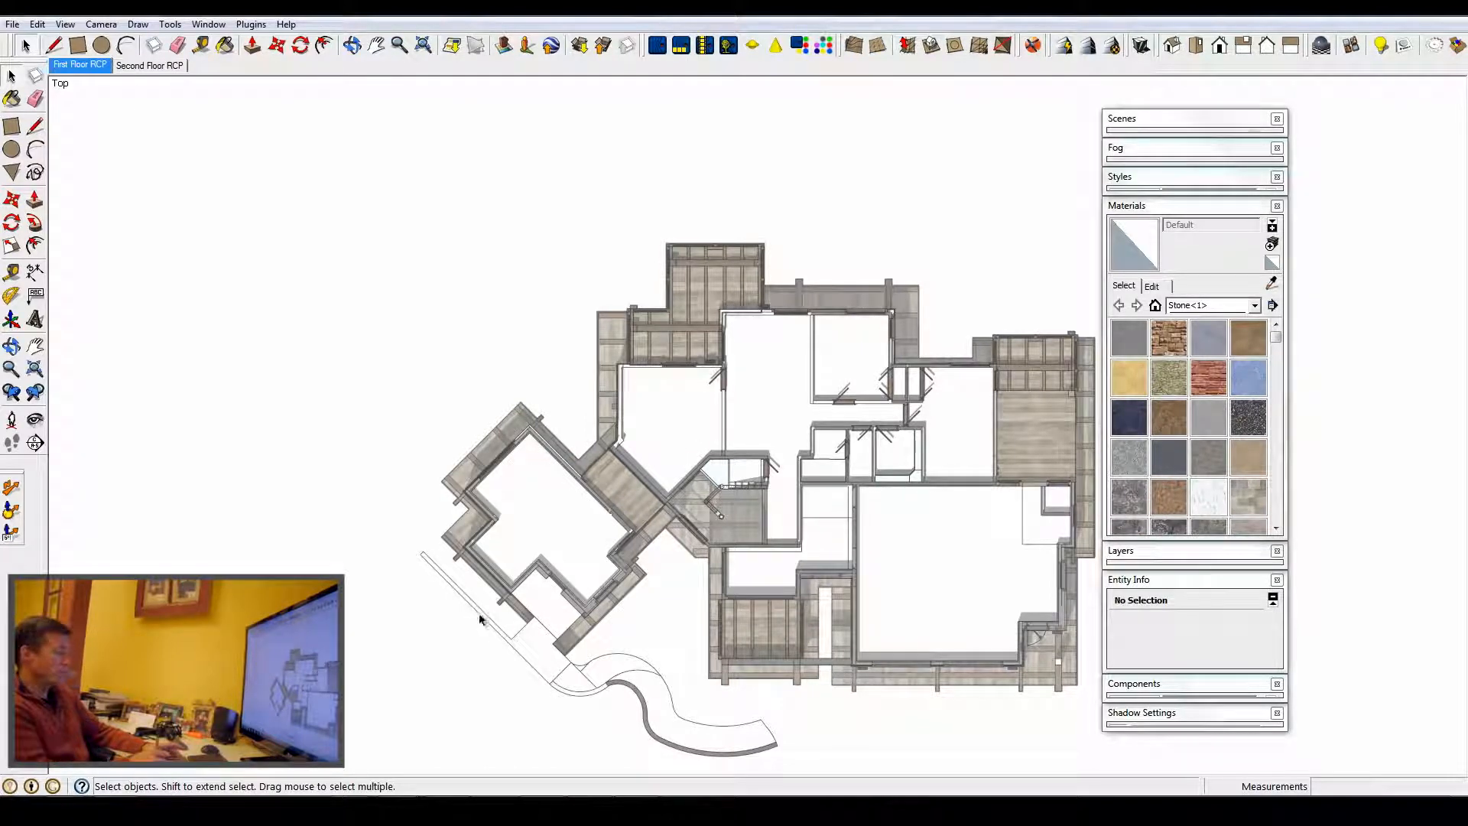
- Switch to the building sections model and open the Section A scene
mouse_move(382, 809)
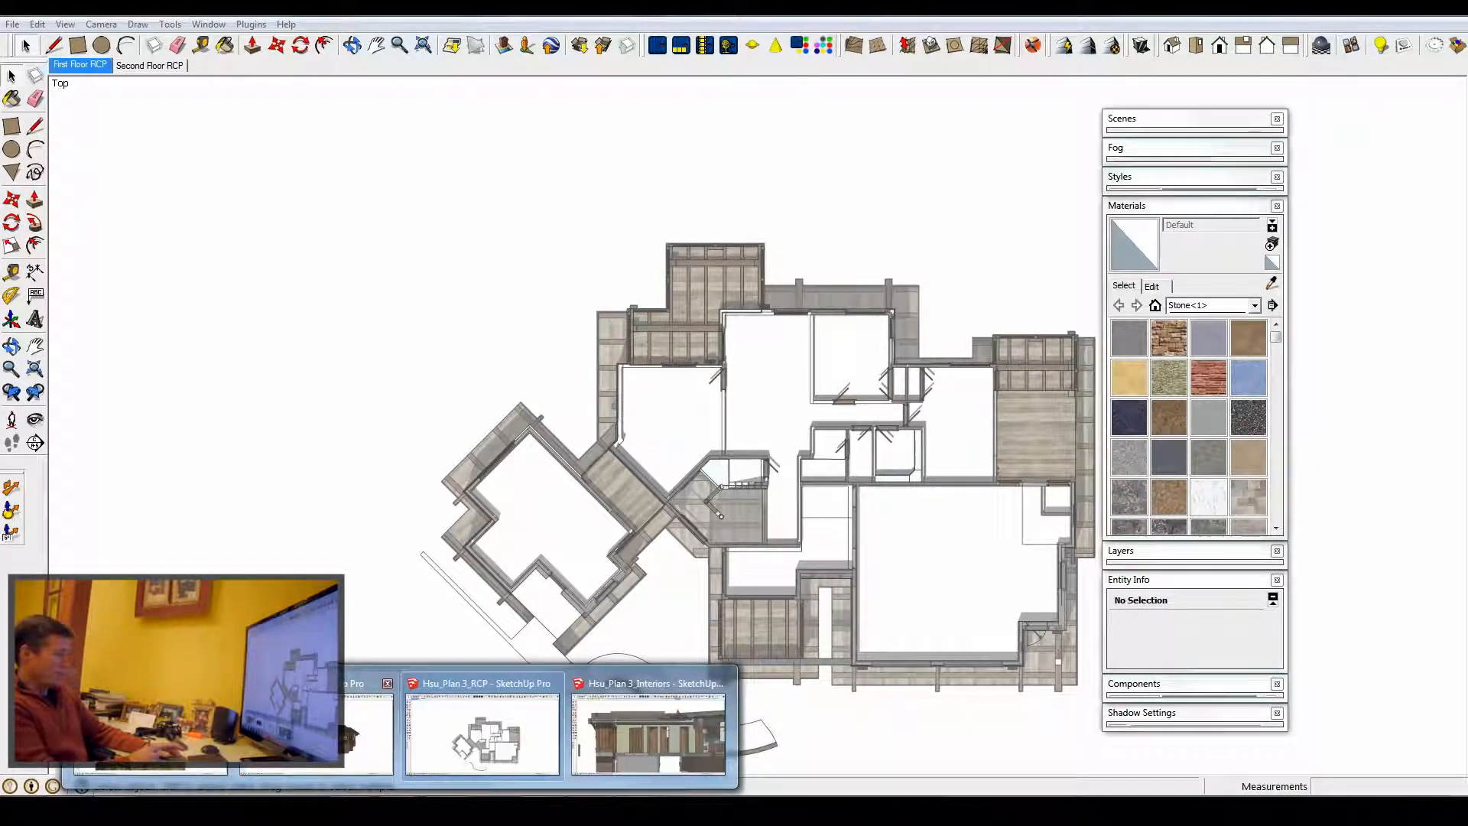
click(355, 719)
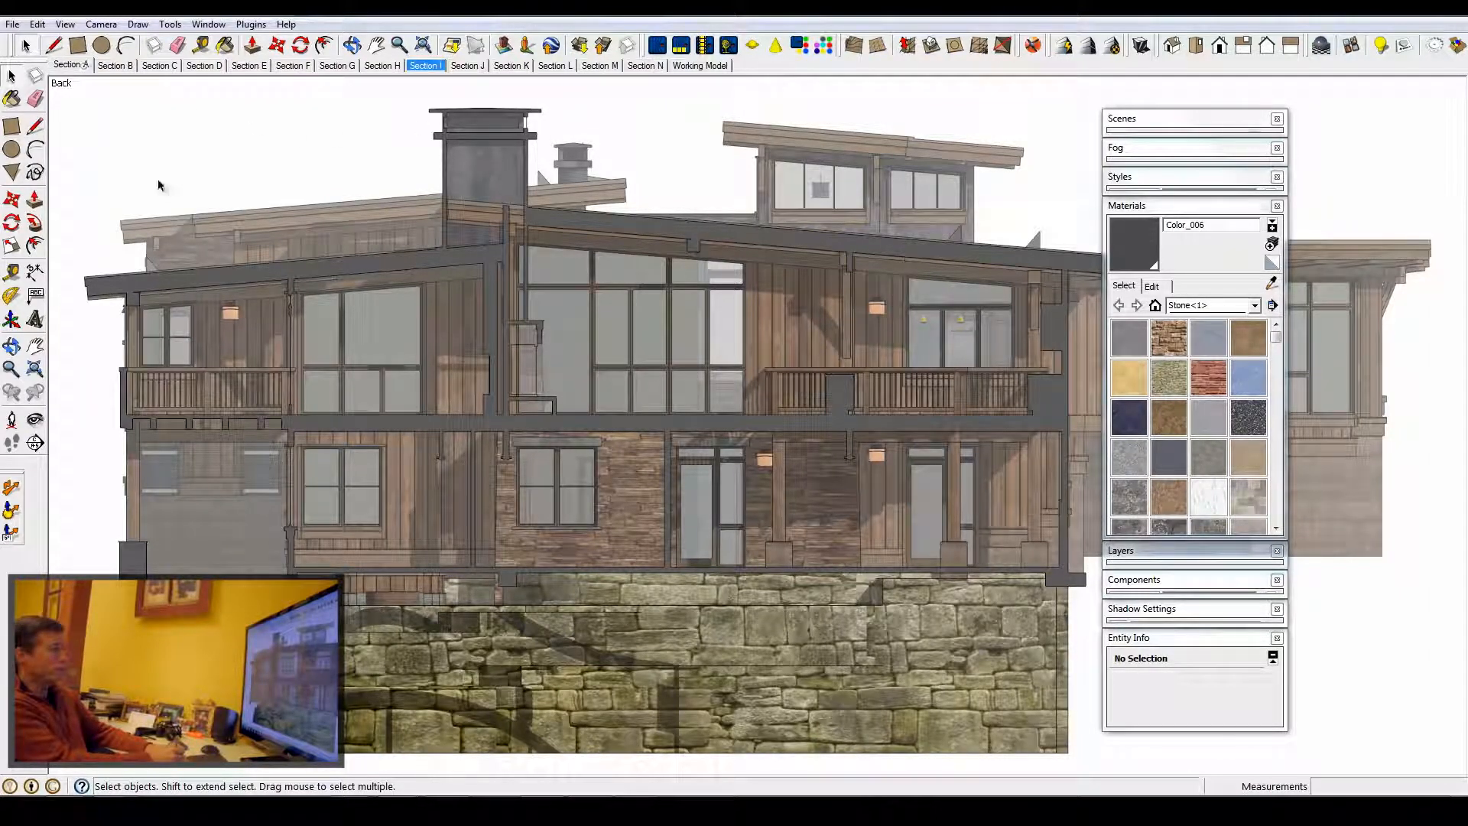
click(78, 68)
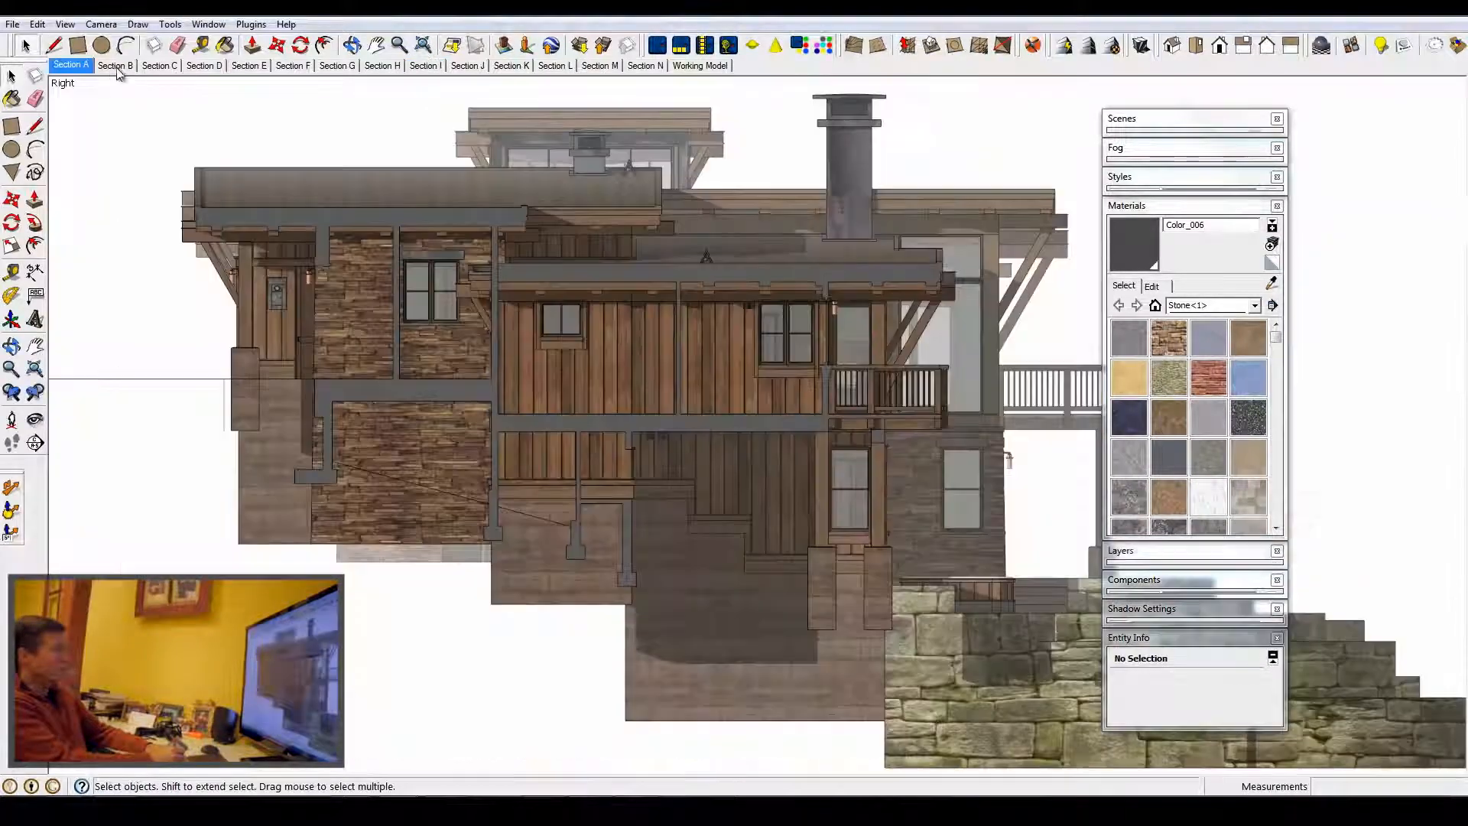
- Turn on the display of section cuts
click(65, 23)
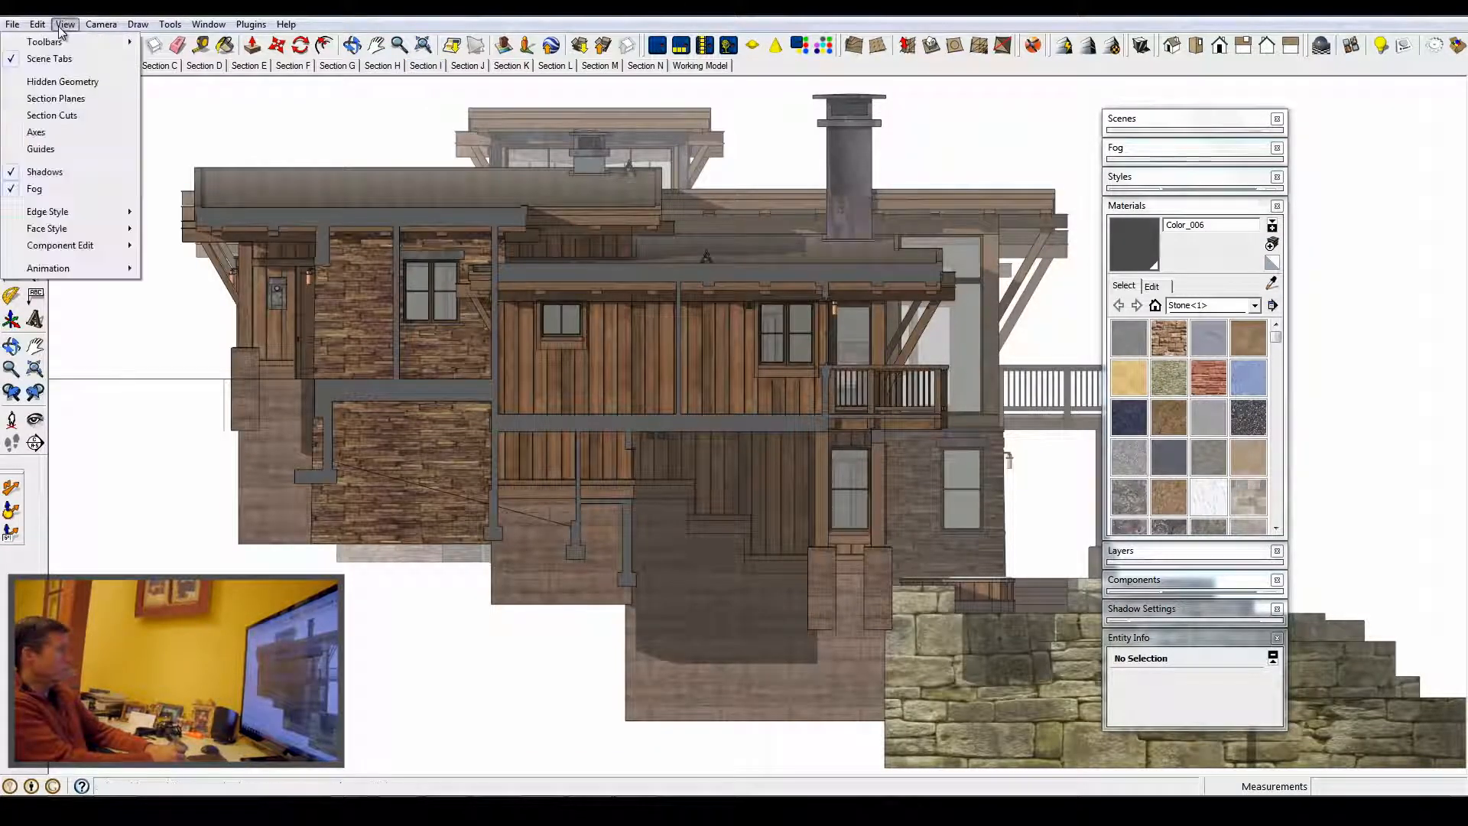
click(57, 115)
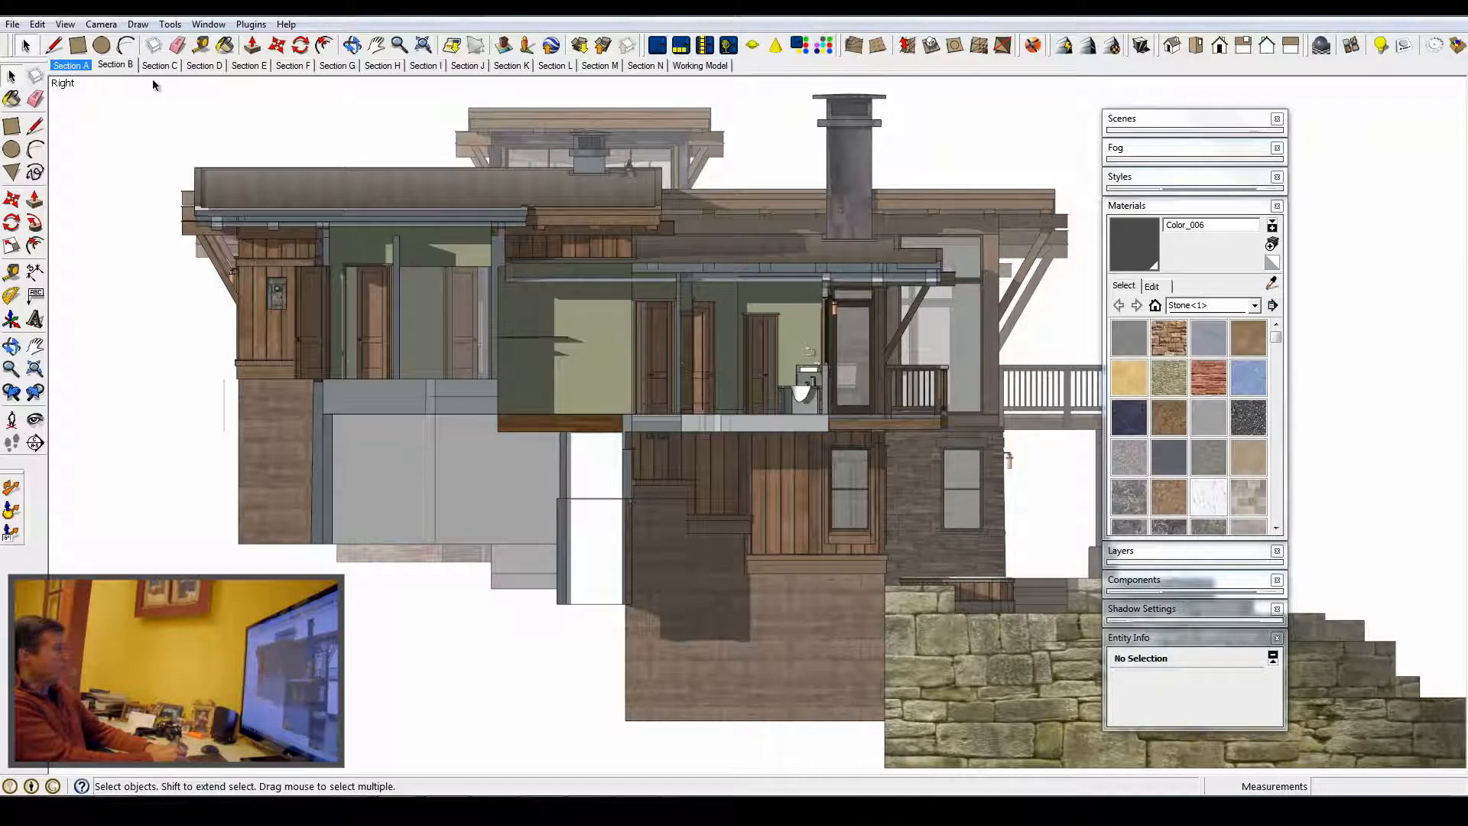
- Step through the Section B, Section C, Section D and Working Model scenes
click(121, 65)
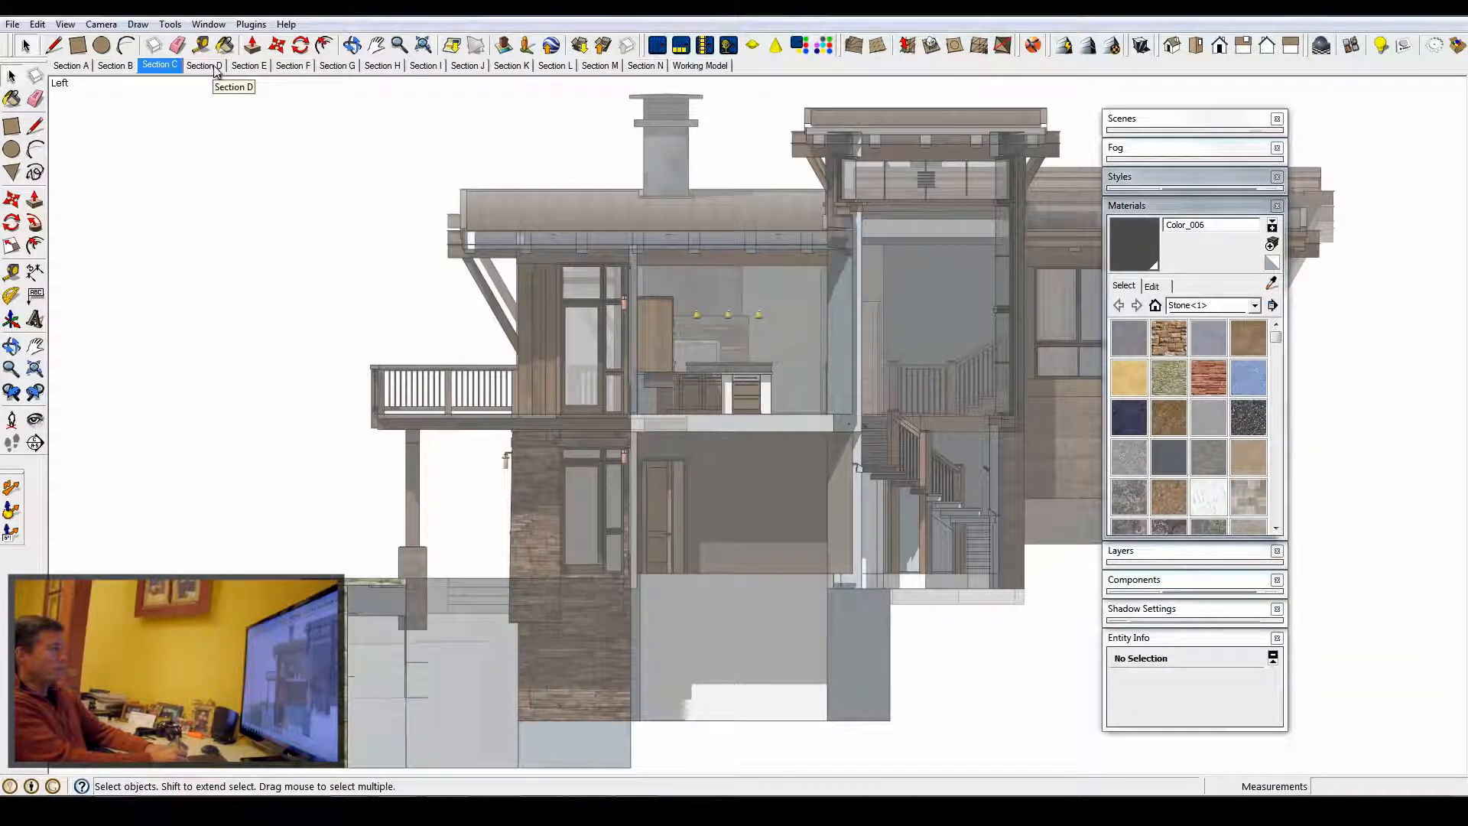
click(203, 66)
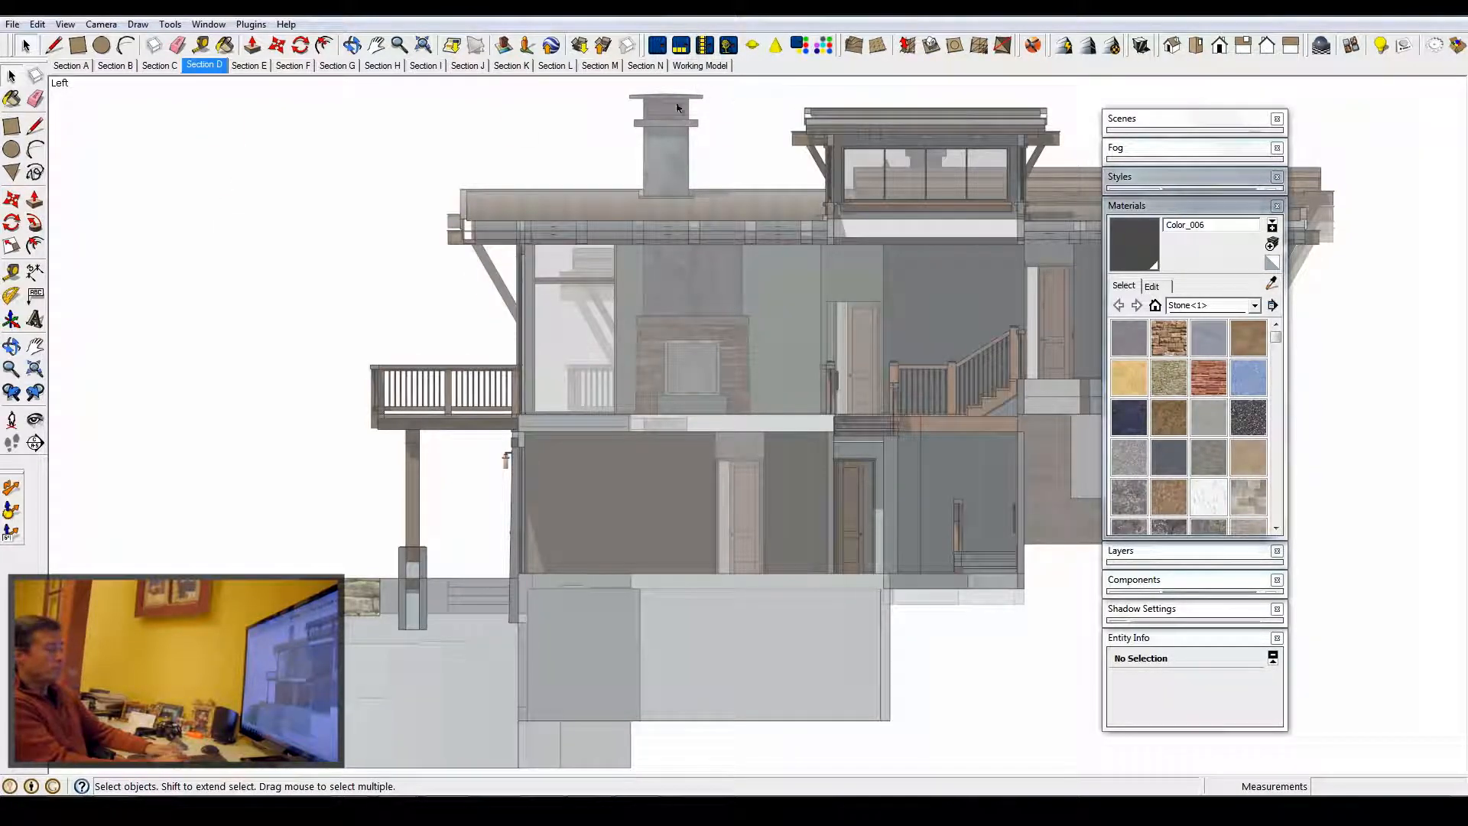
click(699, 65)
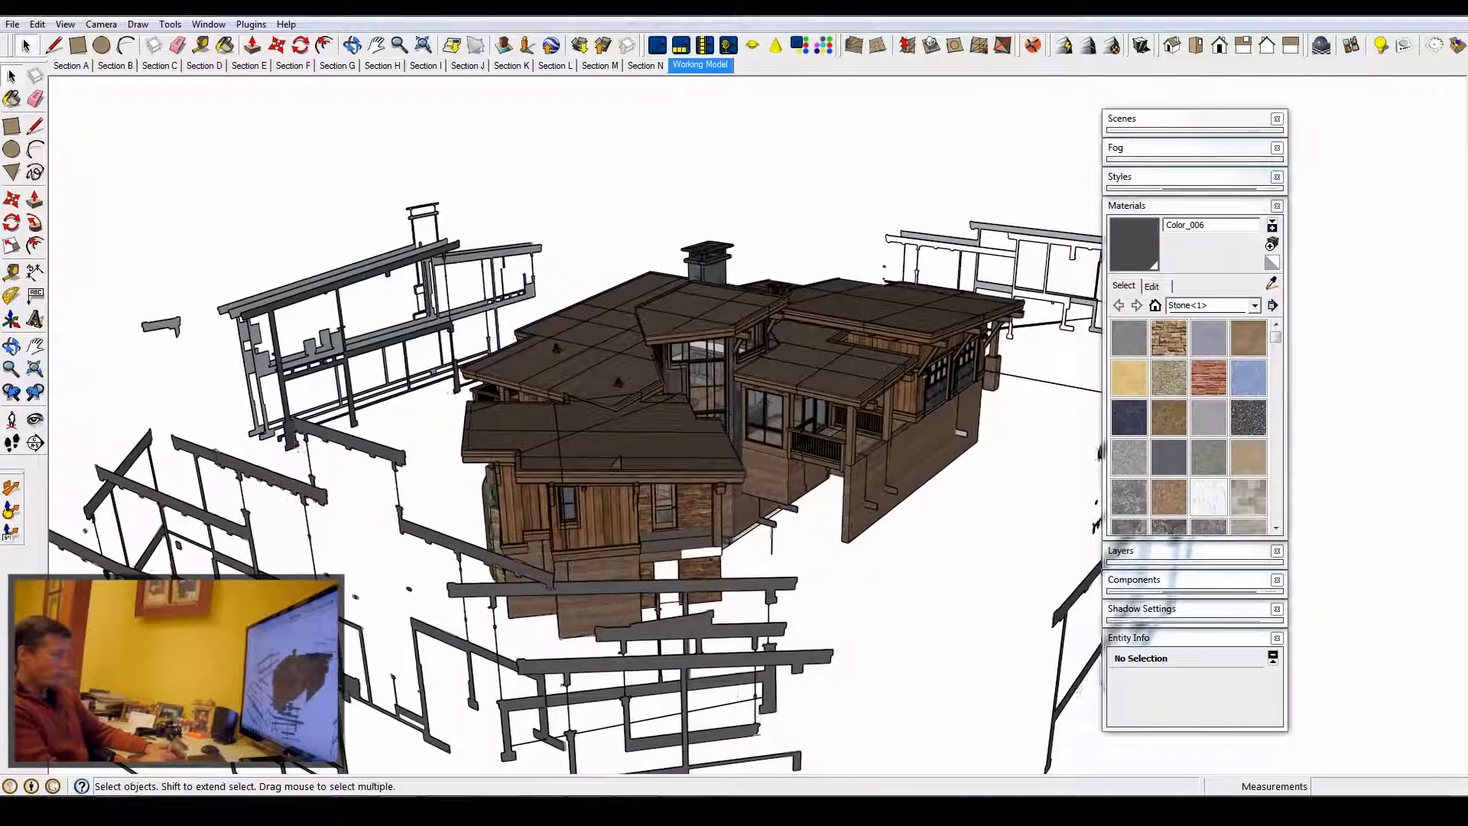
- Orbit around the working model and select one of the section groups to inspect it
middle_drag(781, 416, 100, 403)
middle_drag(695, 356, 711, 505)
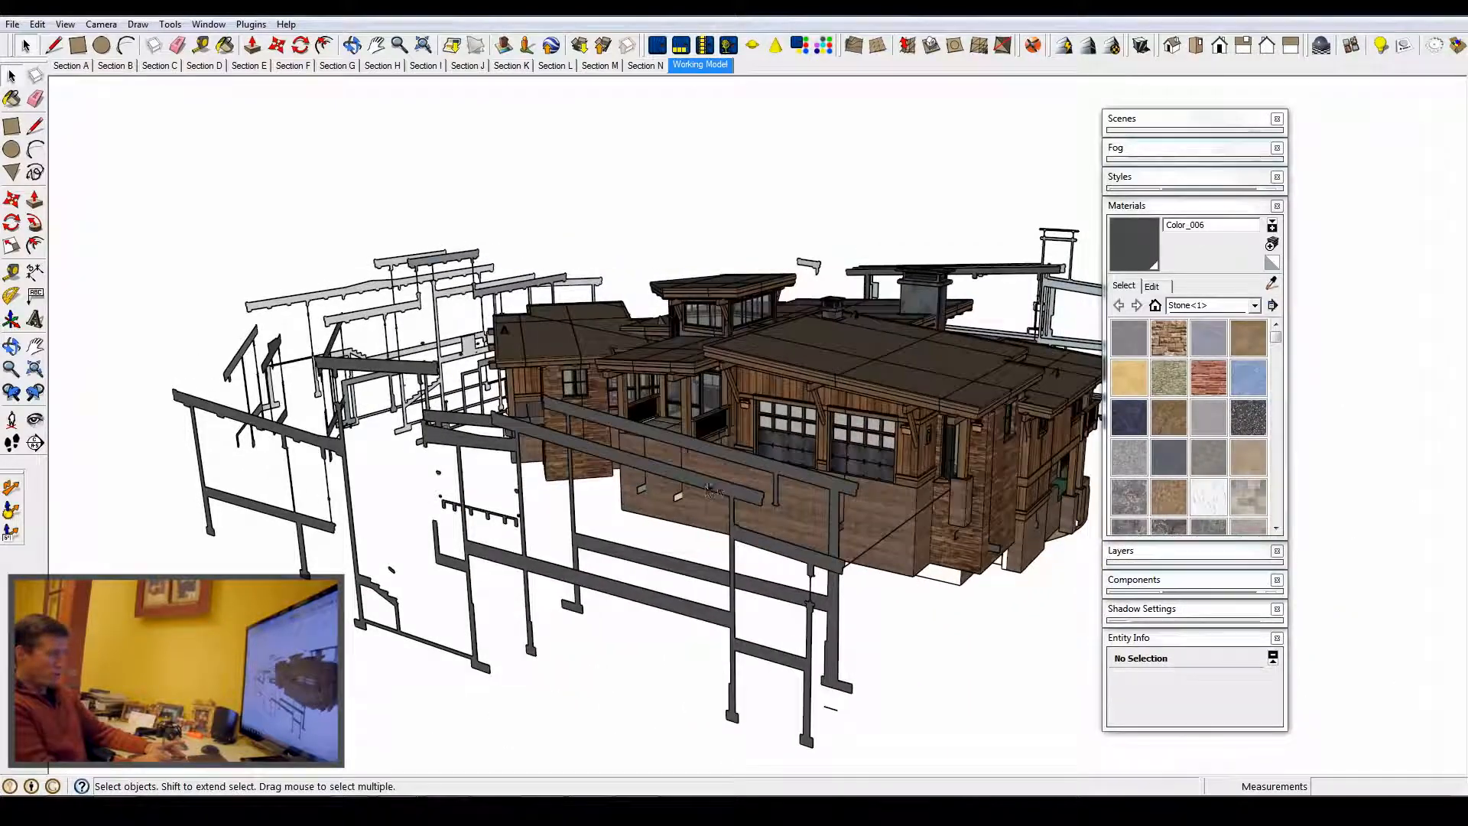
click(719, 490)
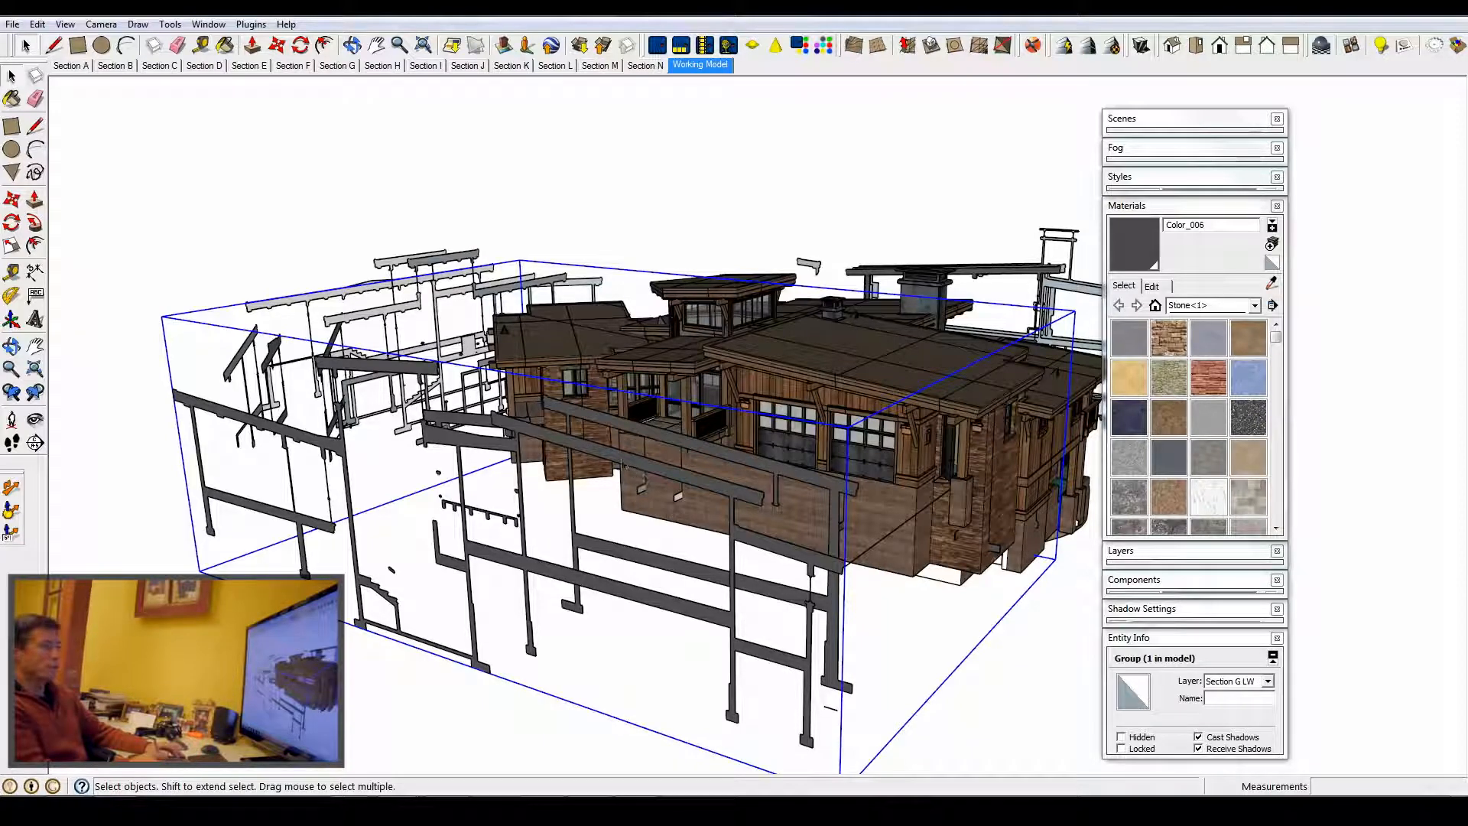
middle_drag(625, 466, 541, 490)
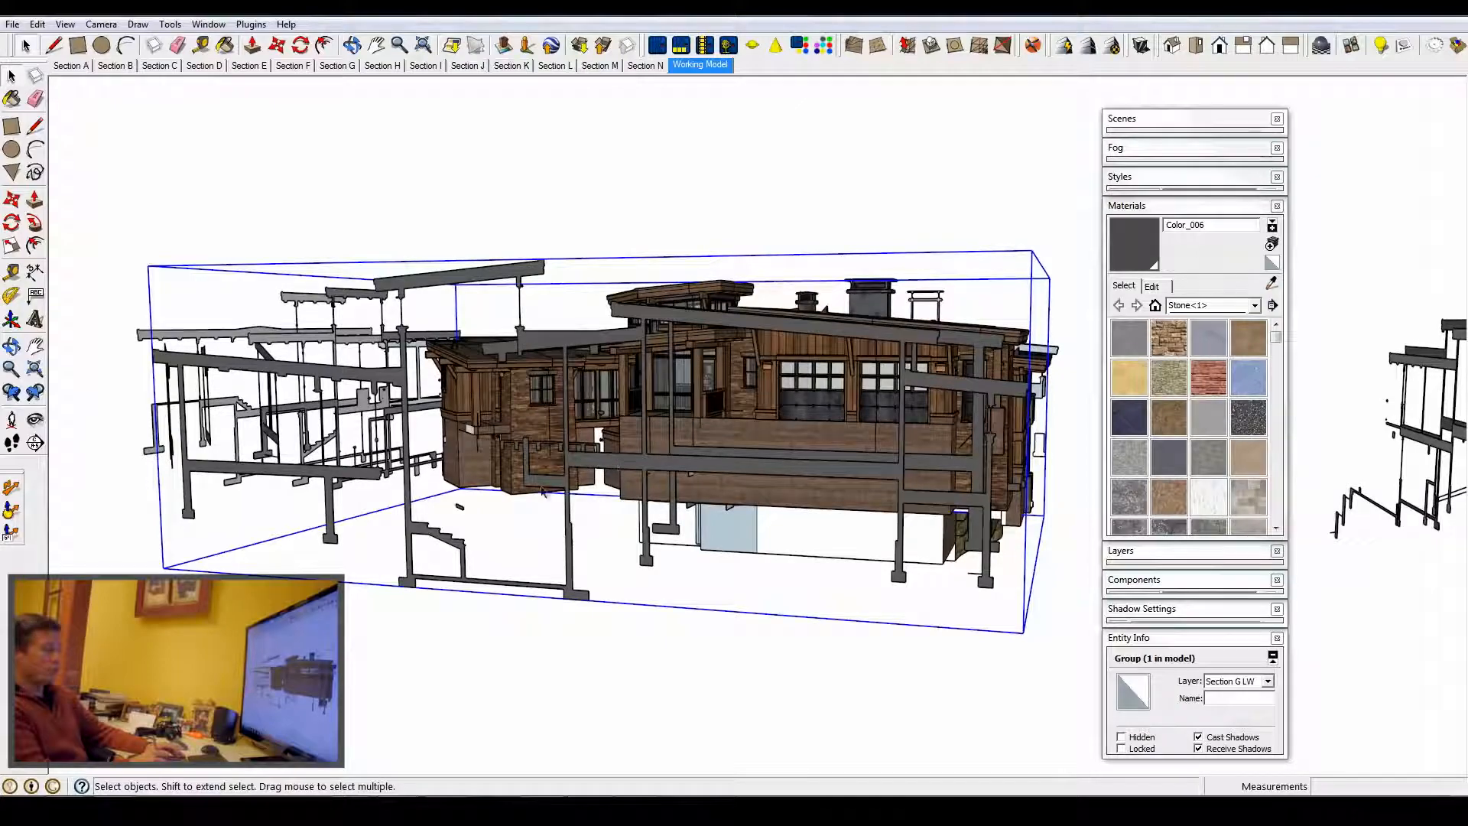
middle_drag(568, 541, 891, 330)
scroll(750, 399, down, 5)
middle_drag(750, 399, 837, 426)
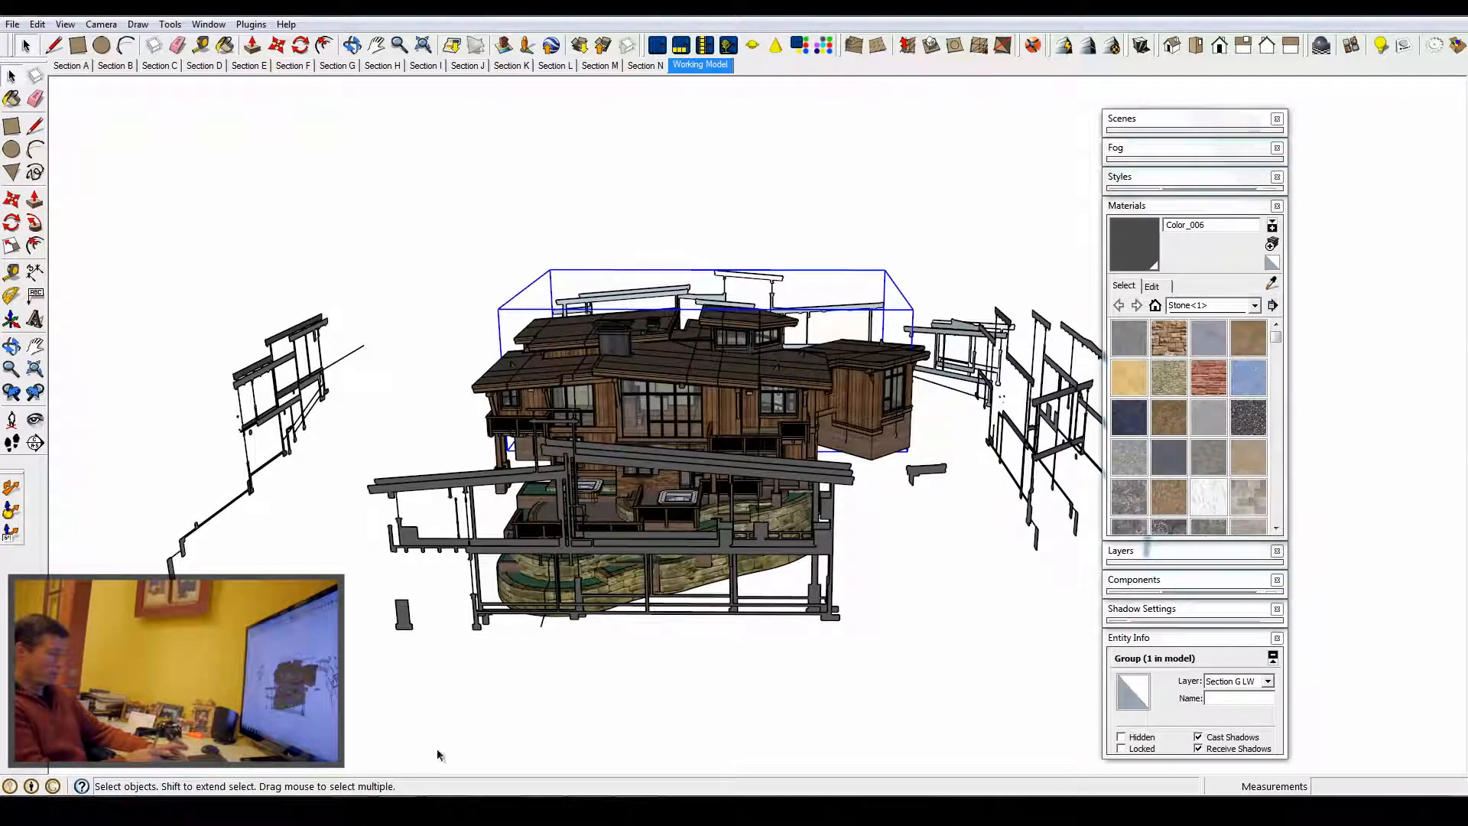
- Browse the project's Sketchup Layout folder and select the Hsu Sections file
click(400, 811)
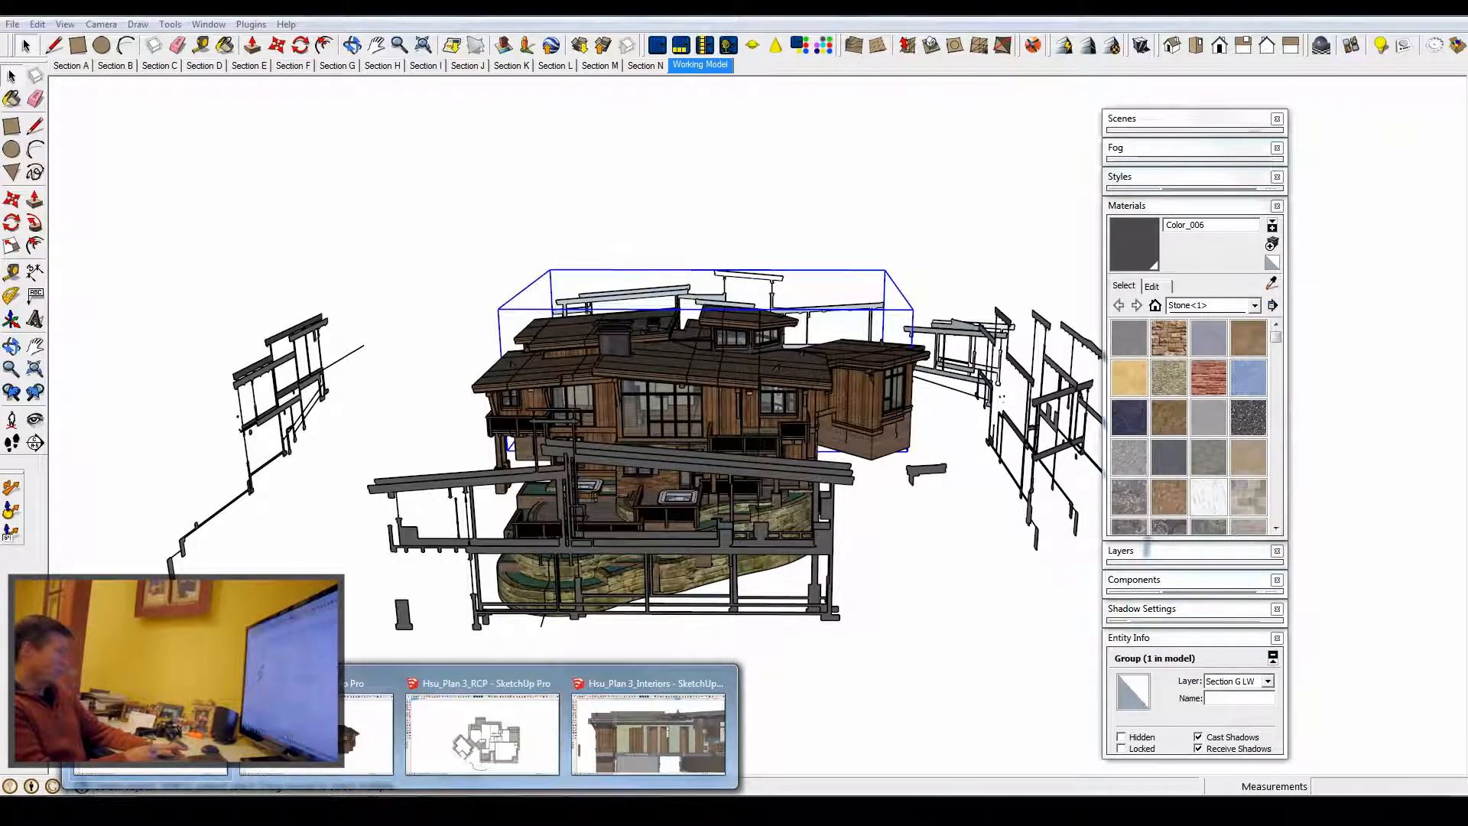
click(157, 810)
double_click(569, 558)
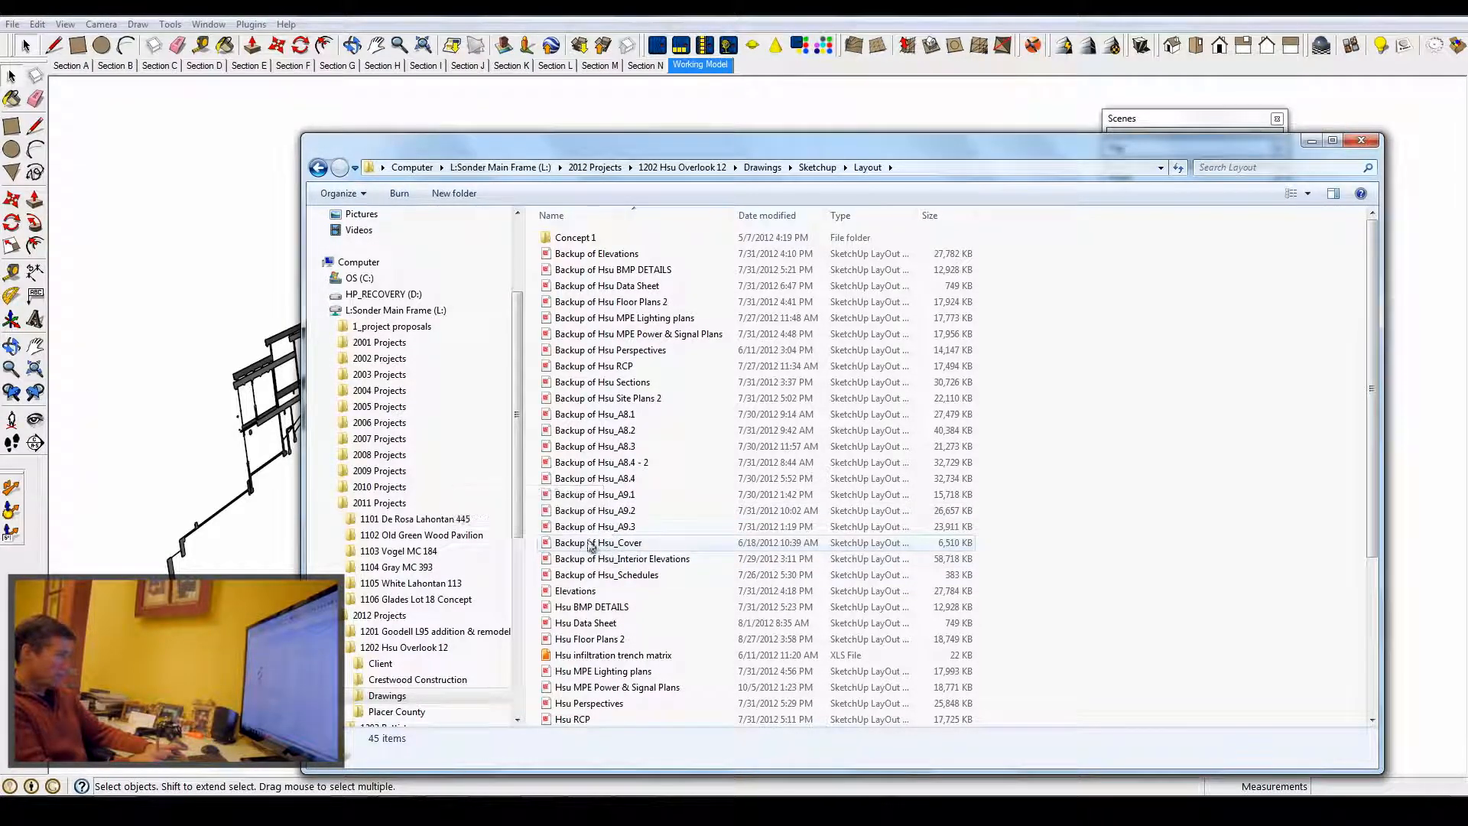
scroll(608, 551, down, 5)
click(582, 509)
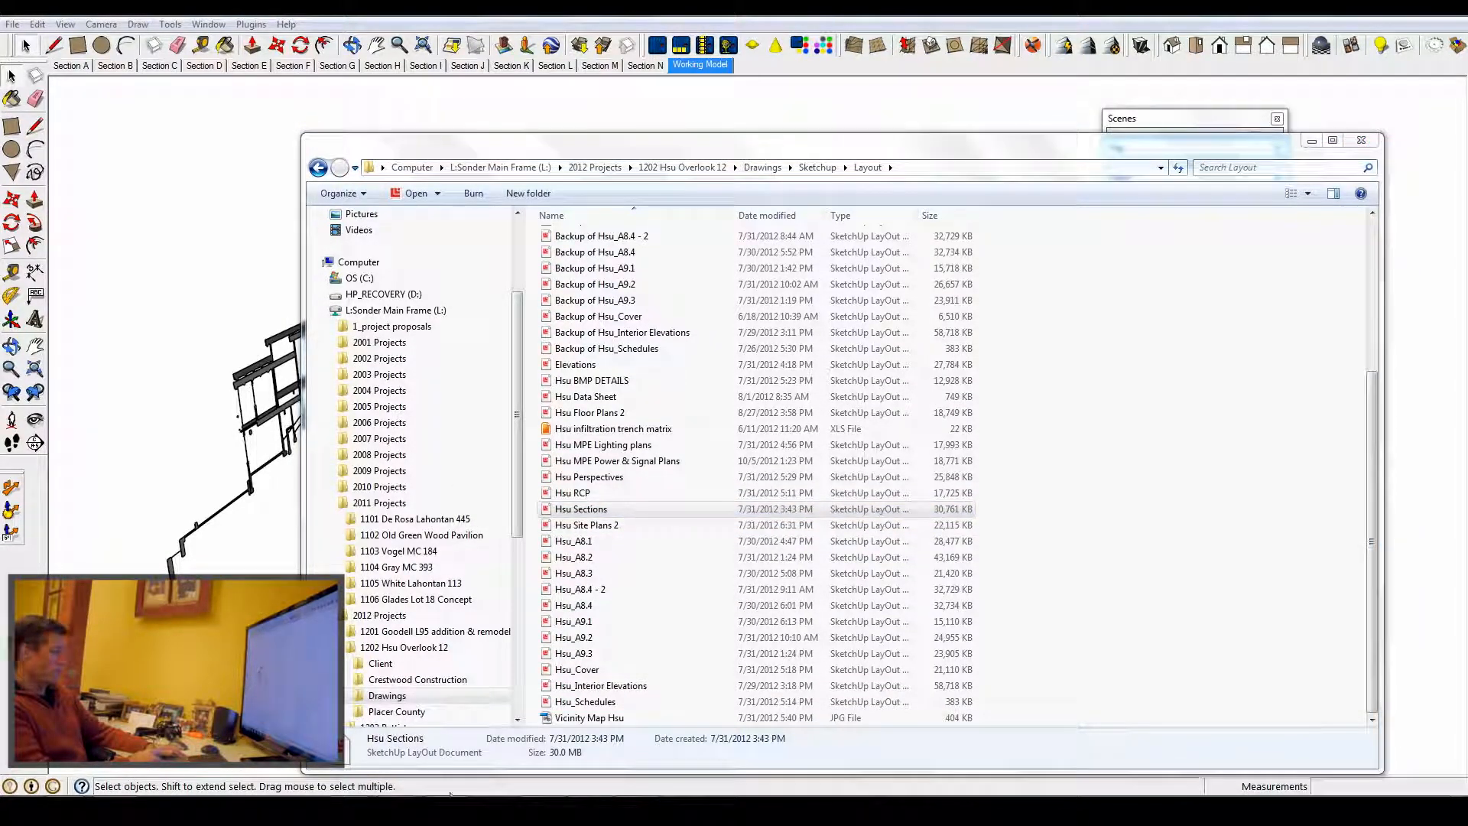
- Switch through the open windows to the Hsu Sections LayOut document
mouse_move(393, 794)
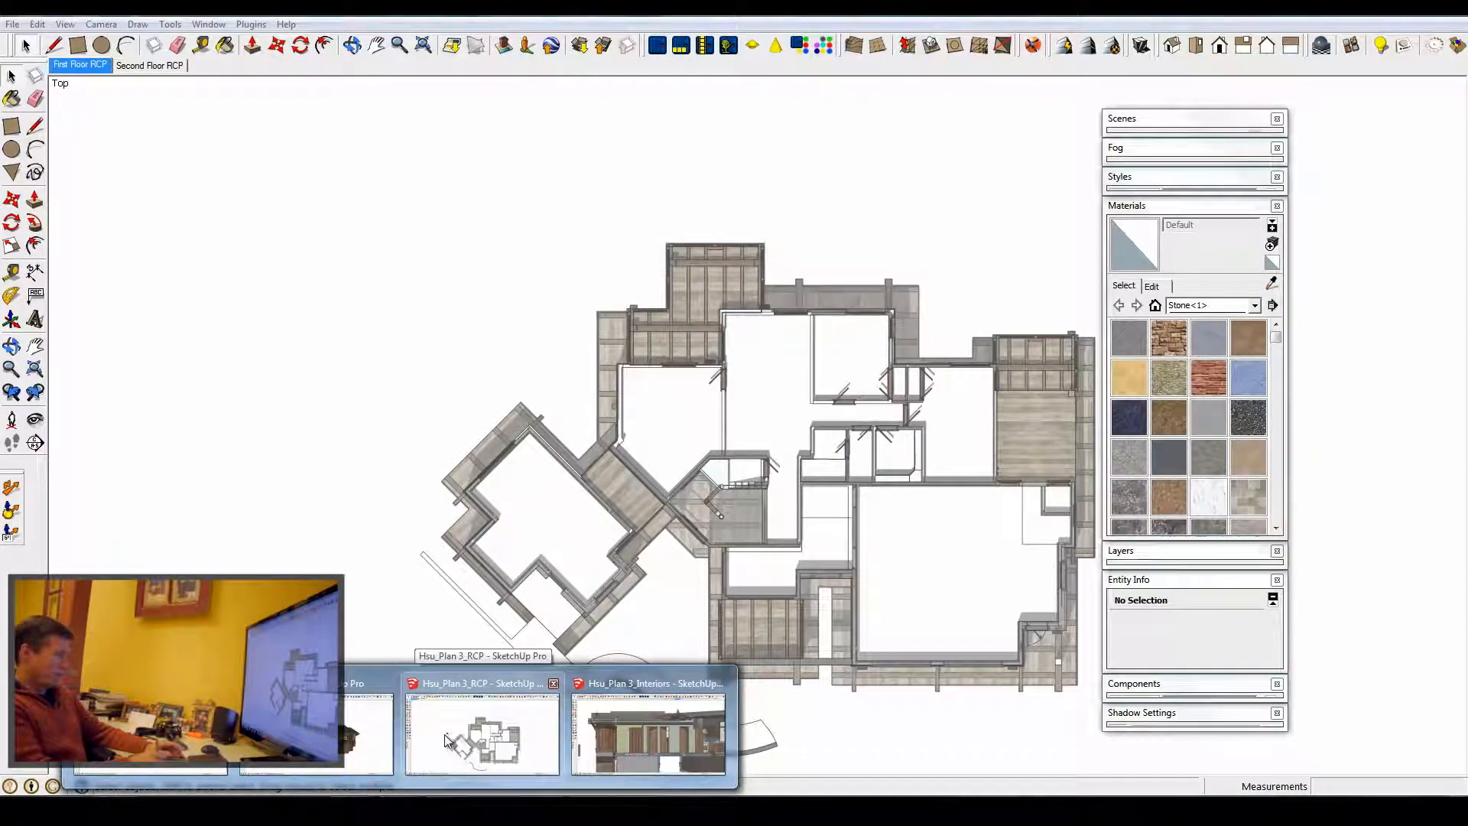
click(439, 736)
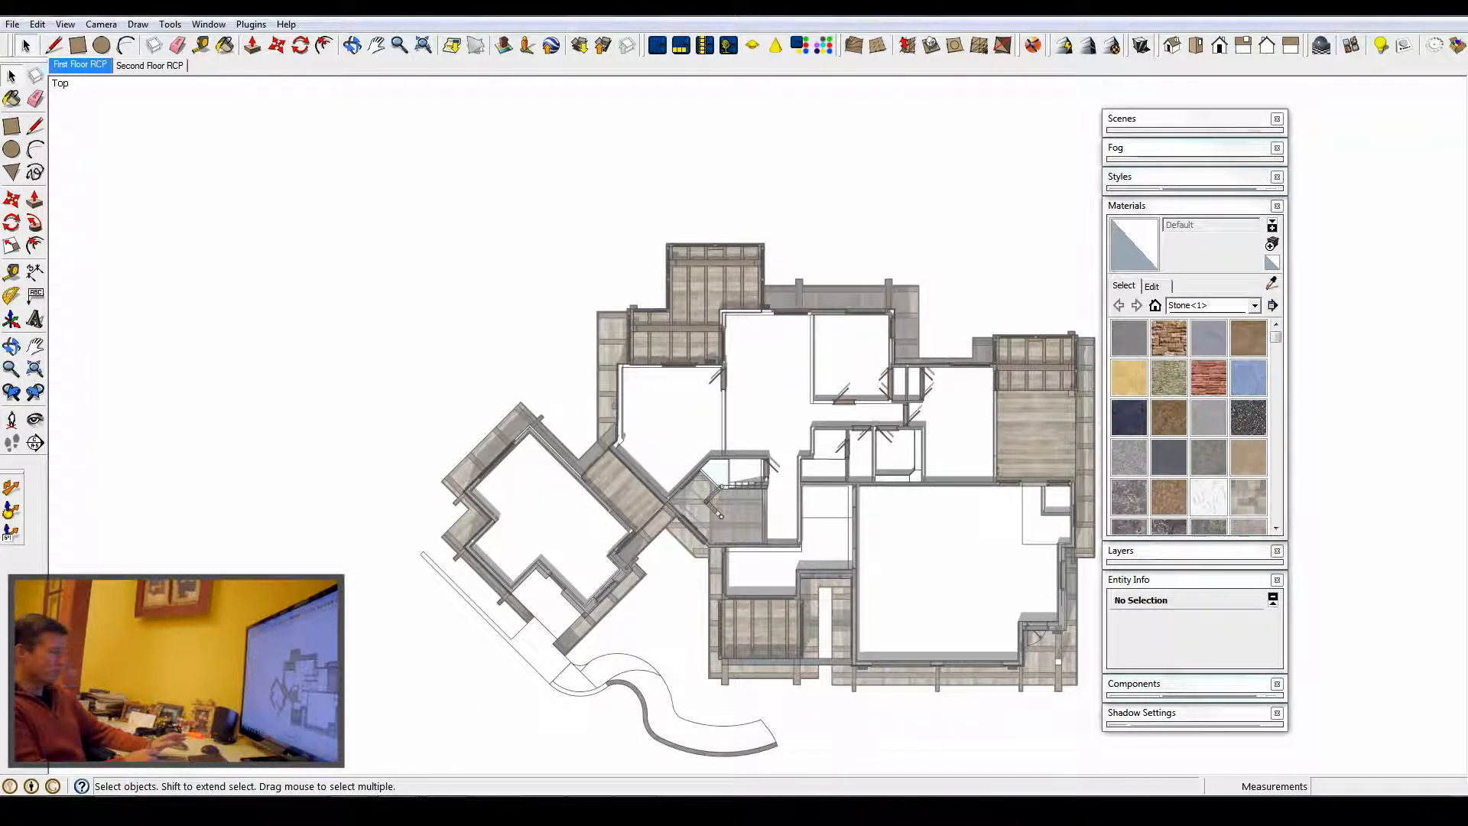
click(401, 810)
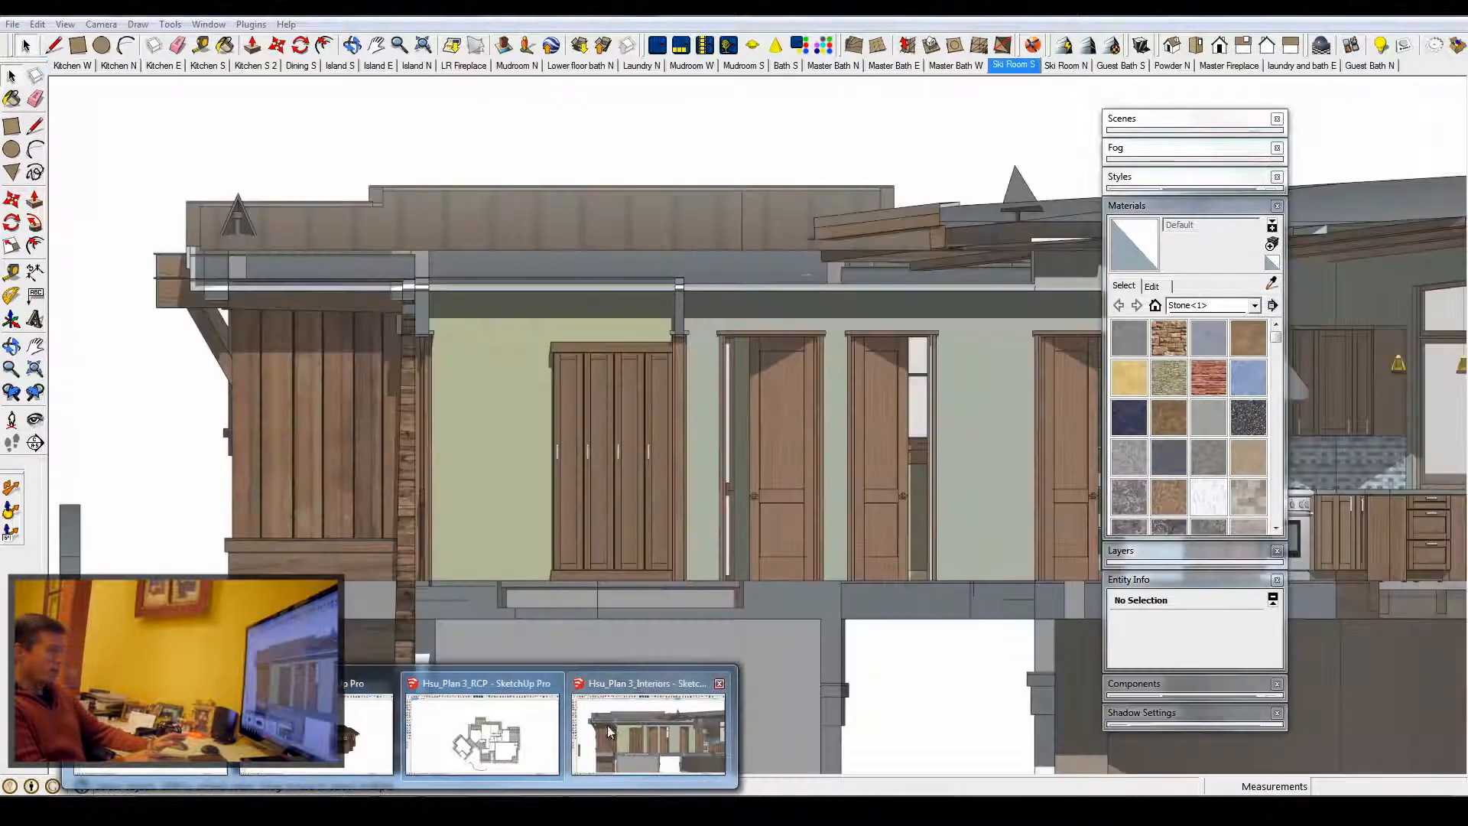
click(612, 723)
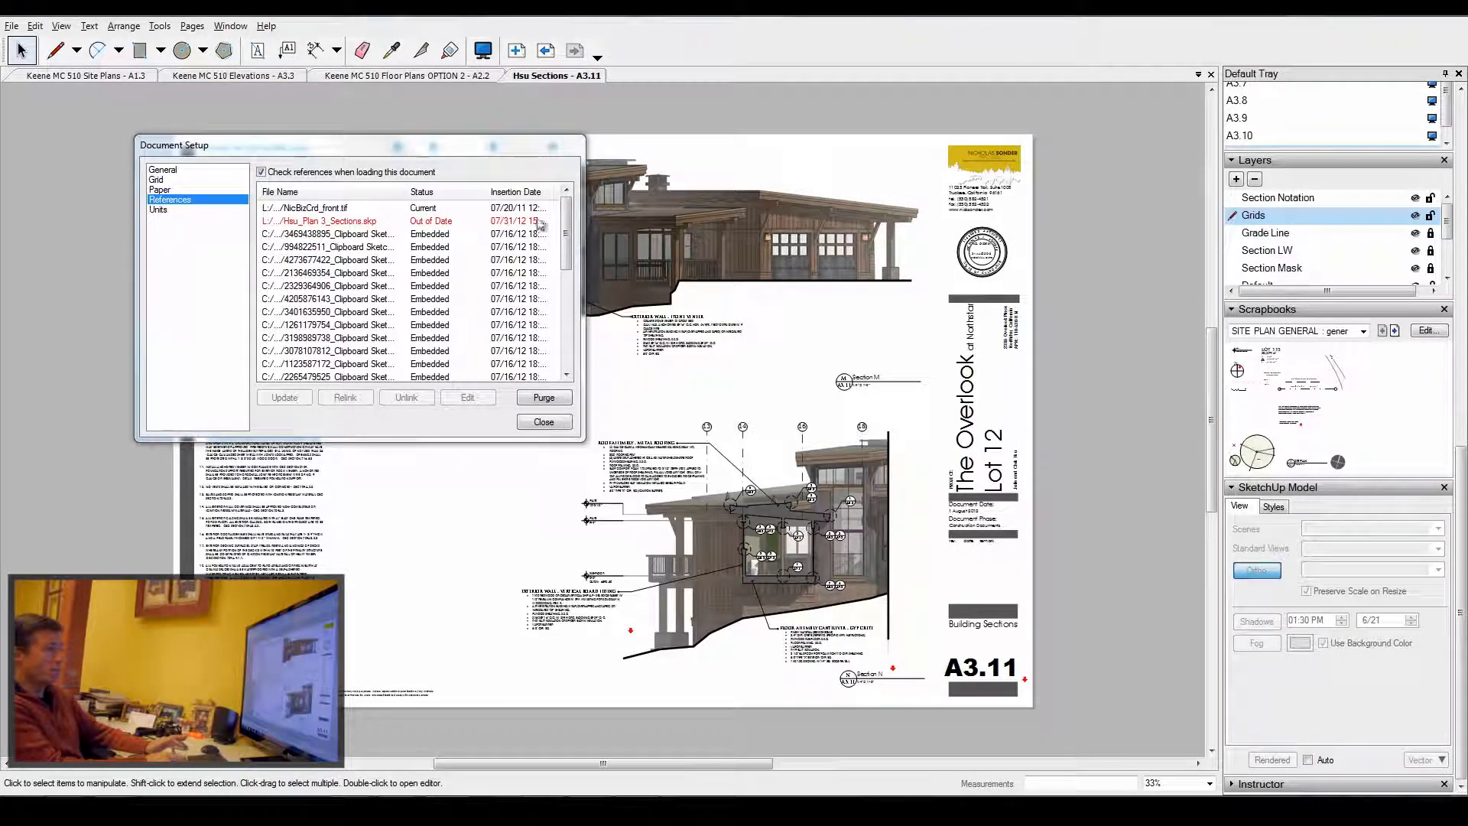
- Close Document Setup, open page A3.5 and zoom into its upper section drawing
click(549, 423)
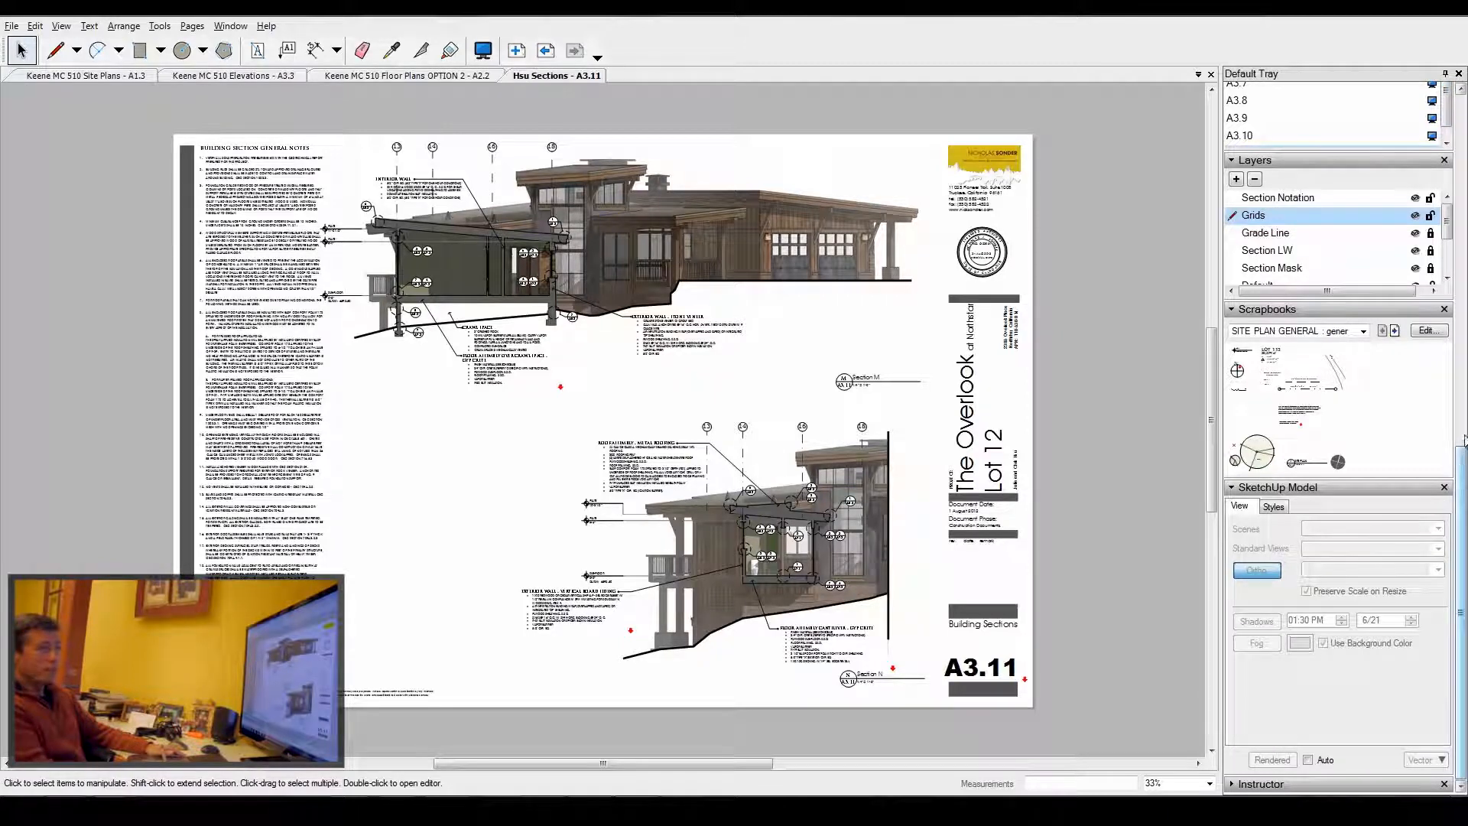
drag(1461, 528, 1462, 338)
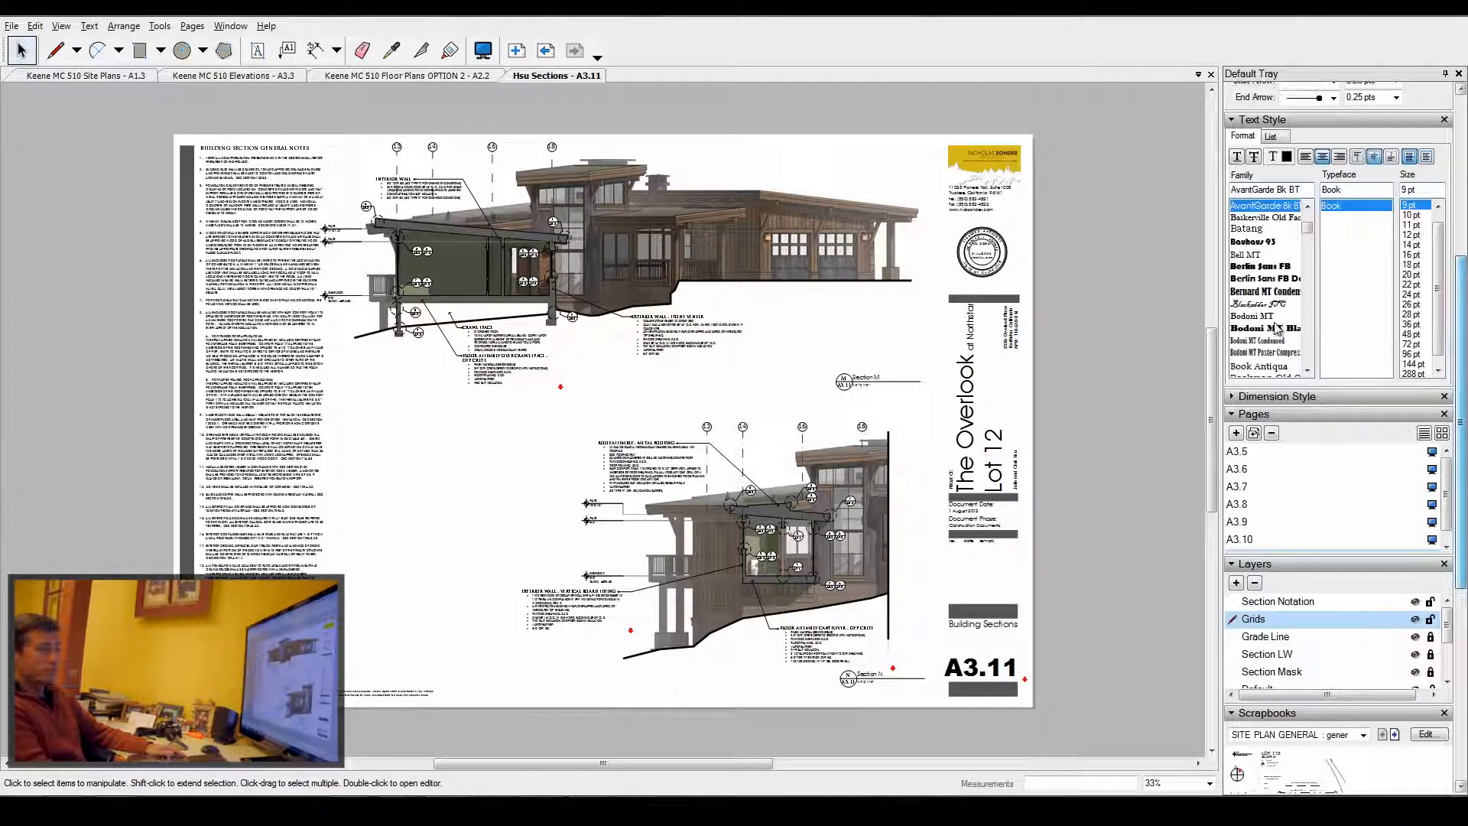
click(1242, 452)
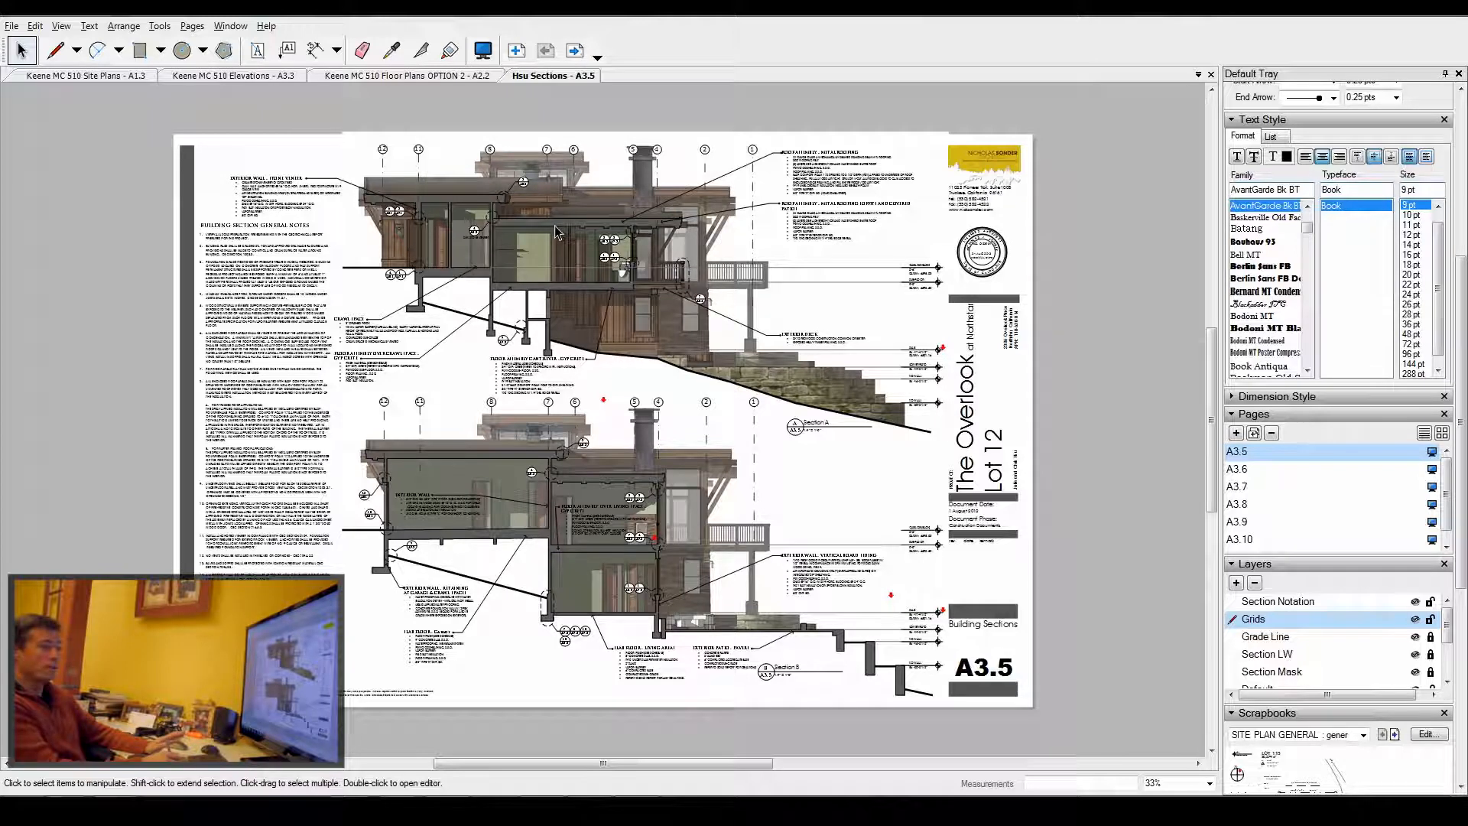
click(1288, 668)
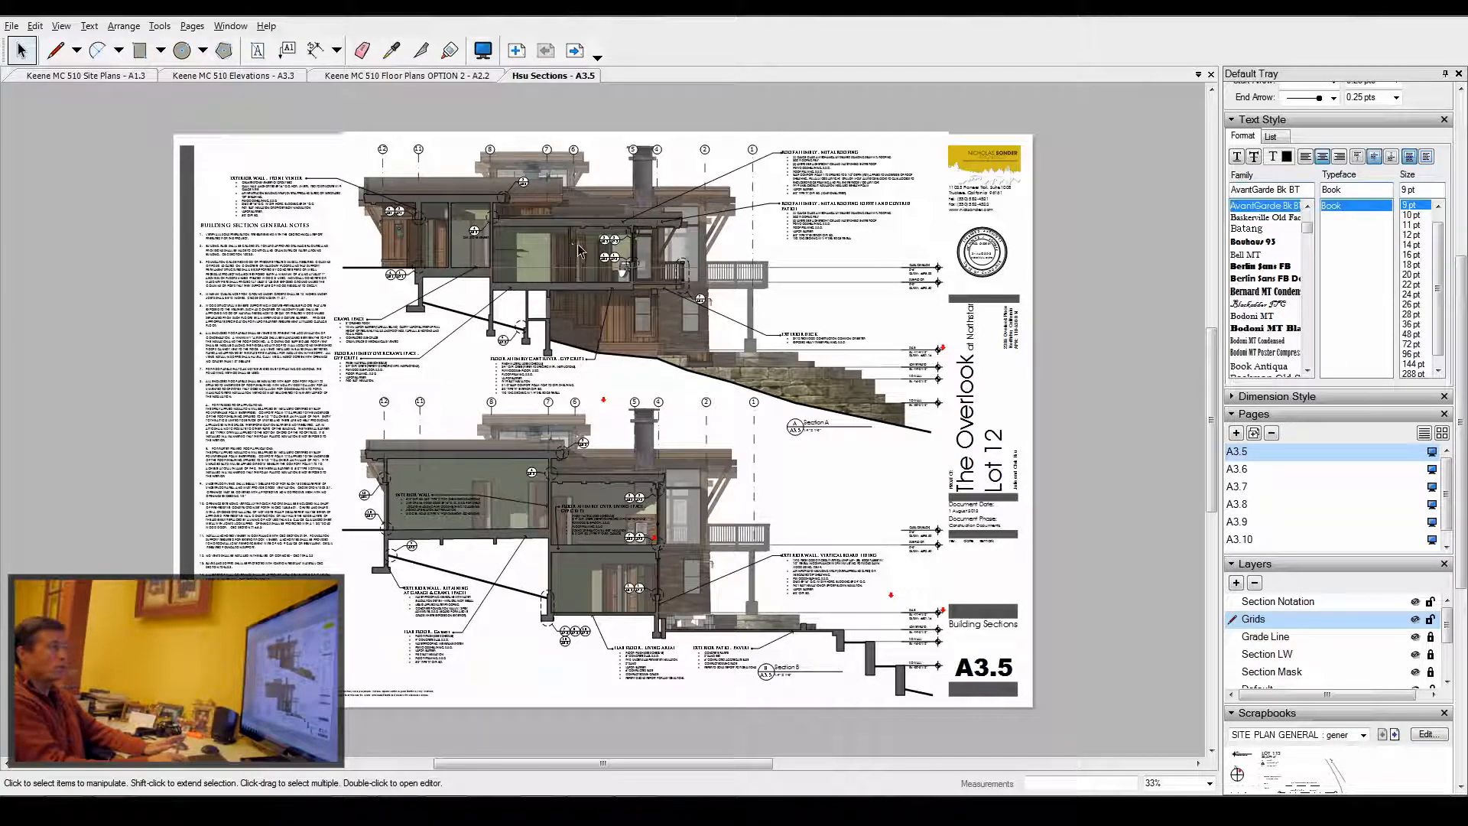
scroll(612, 244, up, 6)
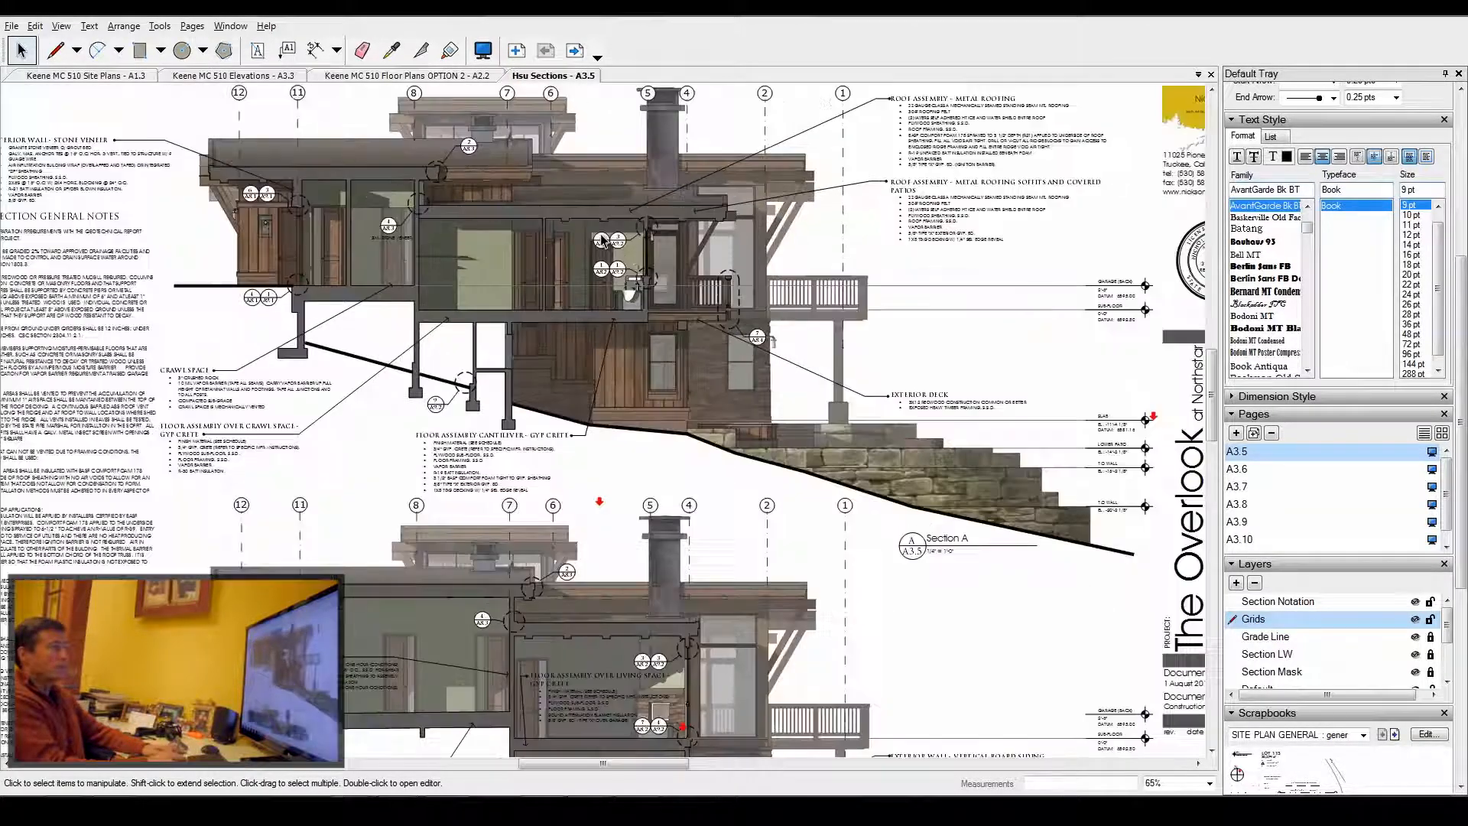
- Zoom in and out on the building sections of page A3.5 to examine the drawing
scroll(620, 243, up, 3)
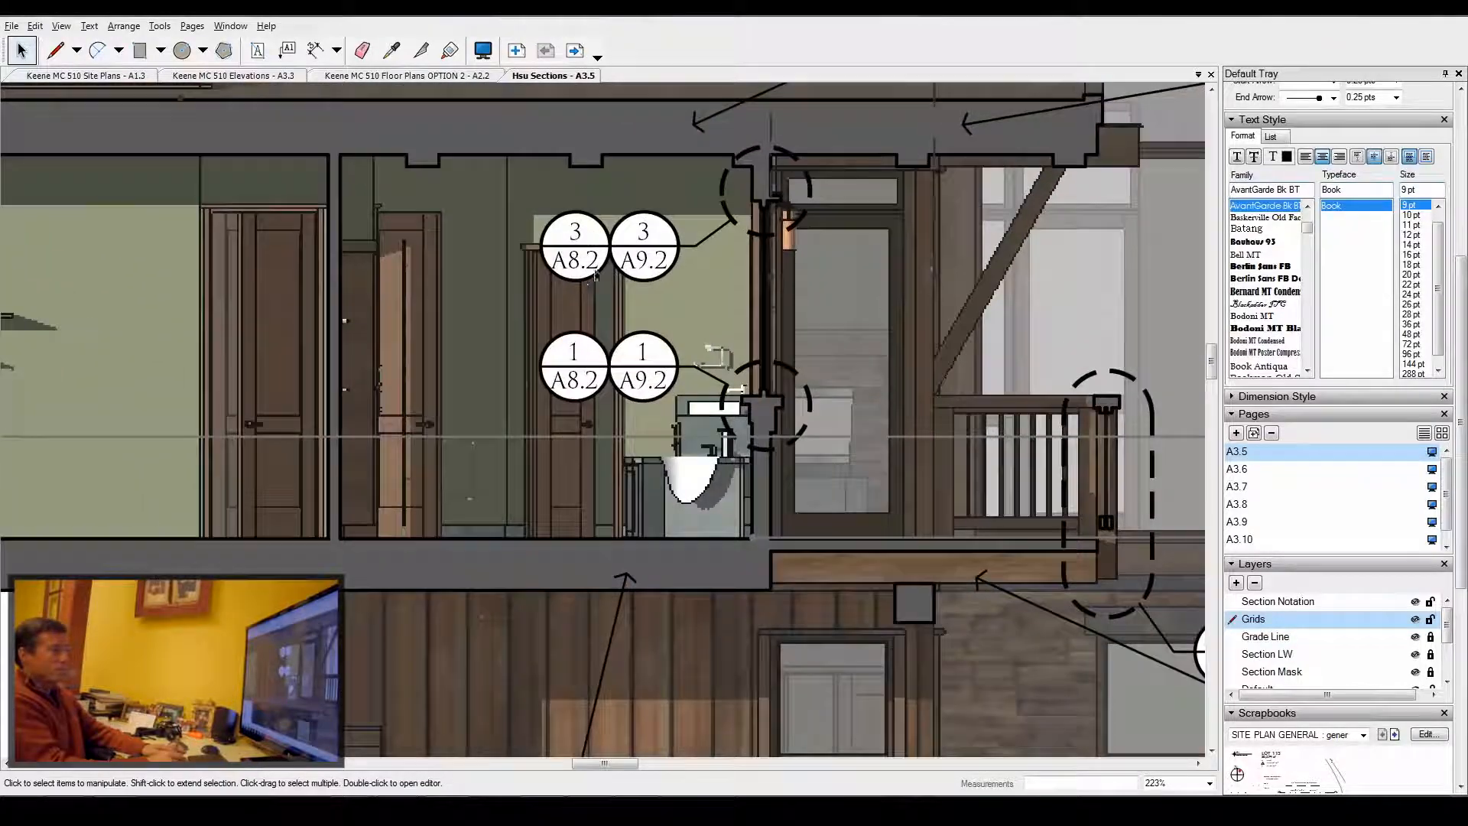
scroll(686, 255, down, 7)
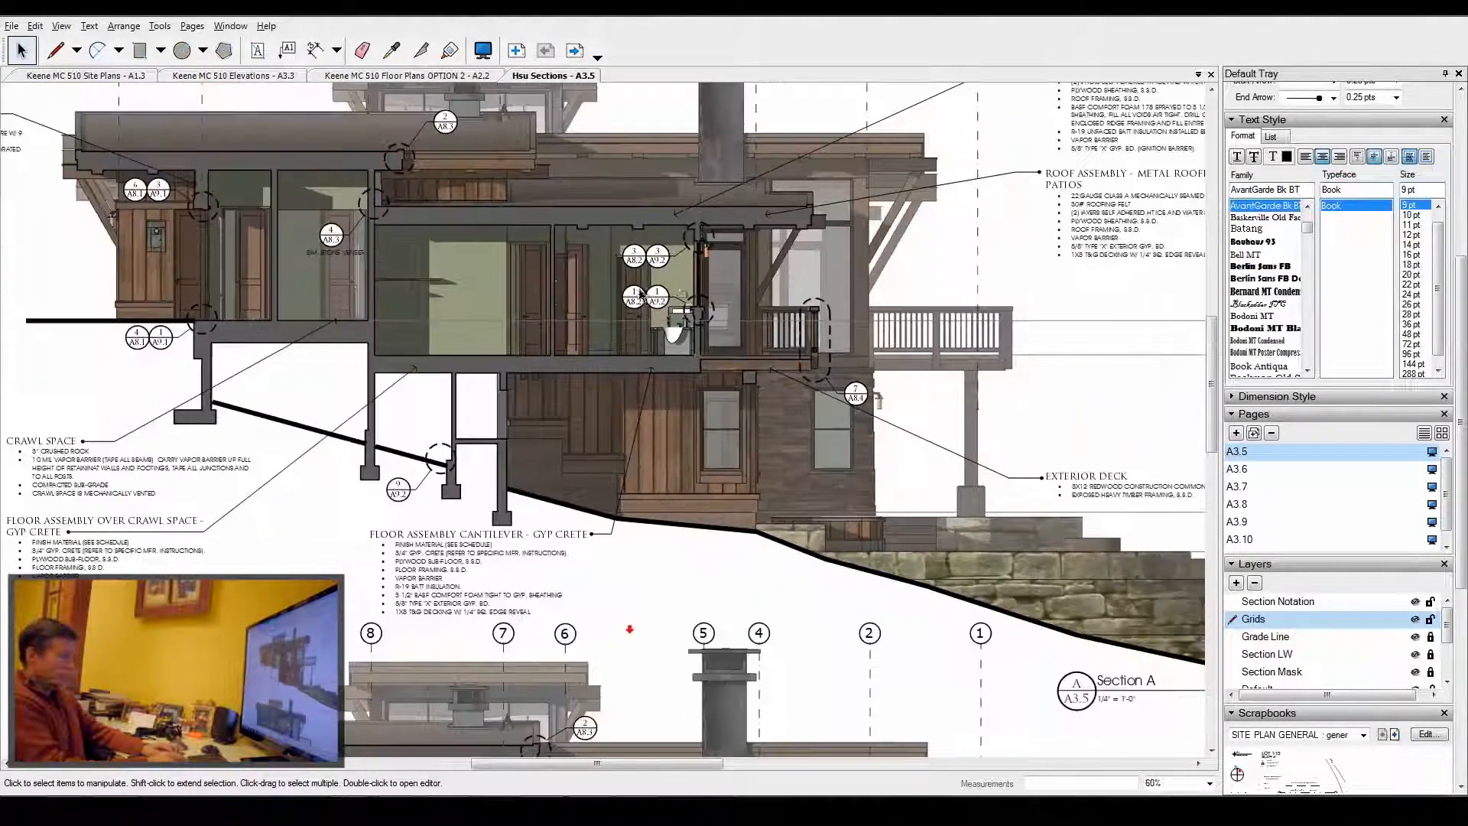
scroll(708, 346, down, 2)
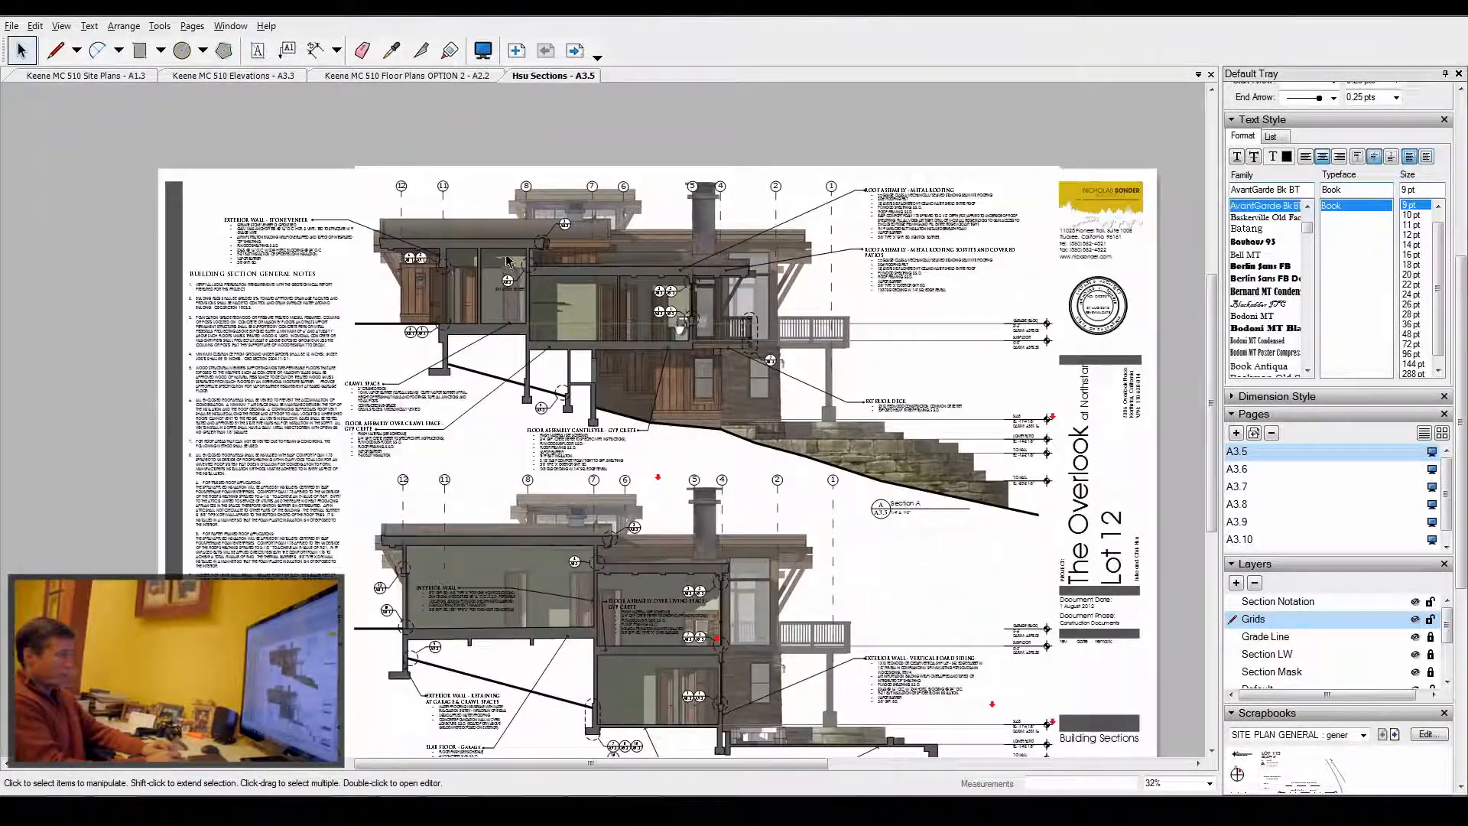
scroll(508, 357, up, 2)
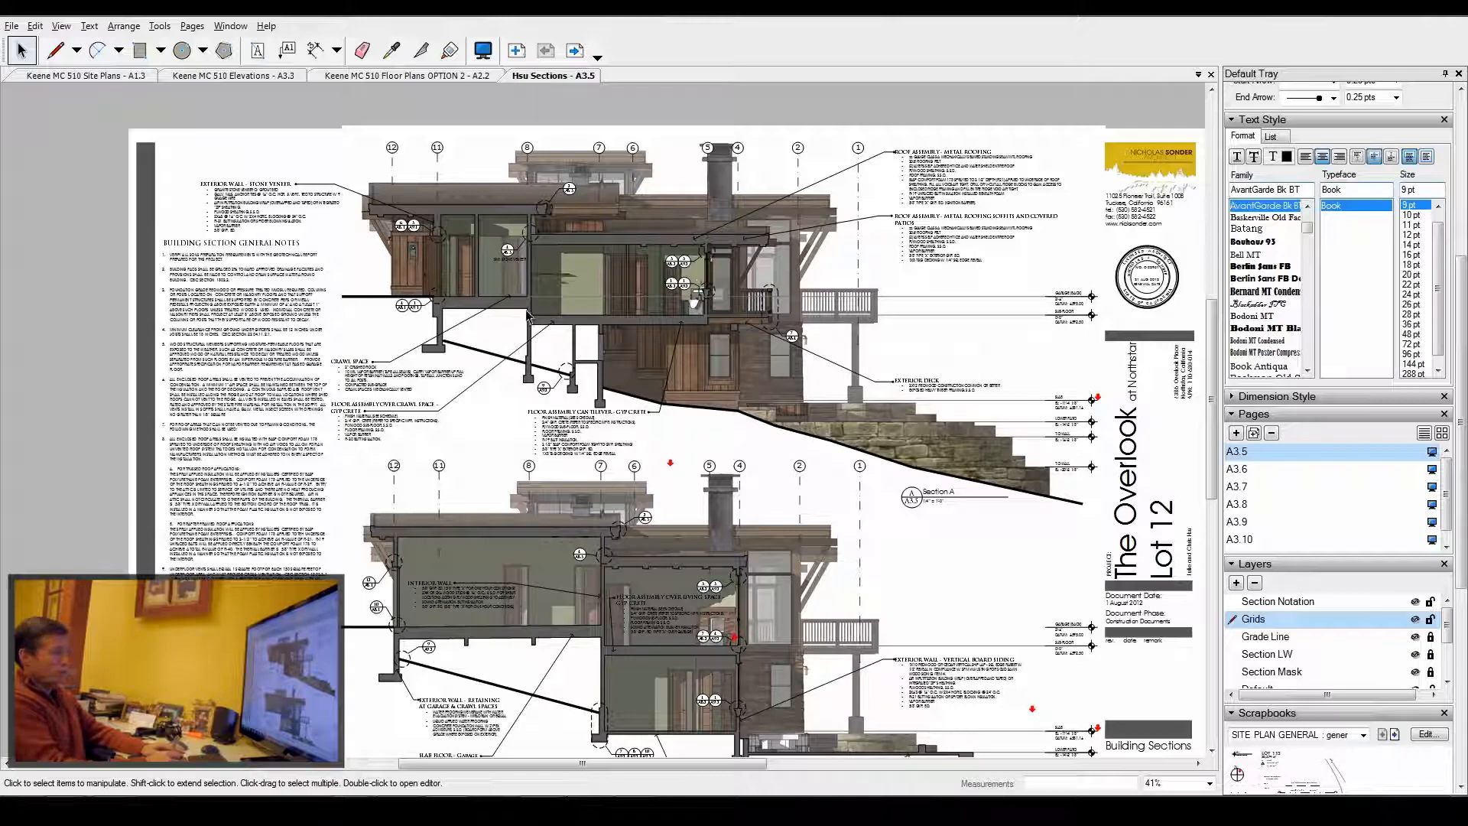
scroll(531, 269, down, 2)
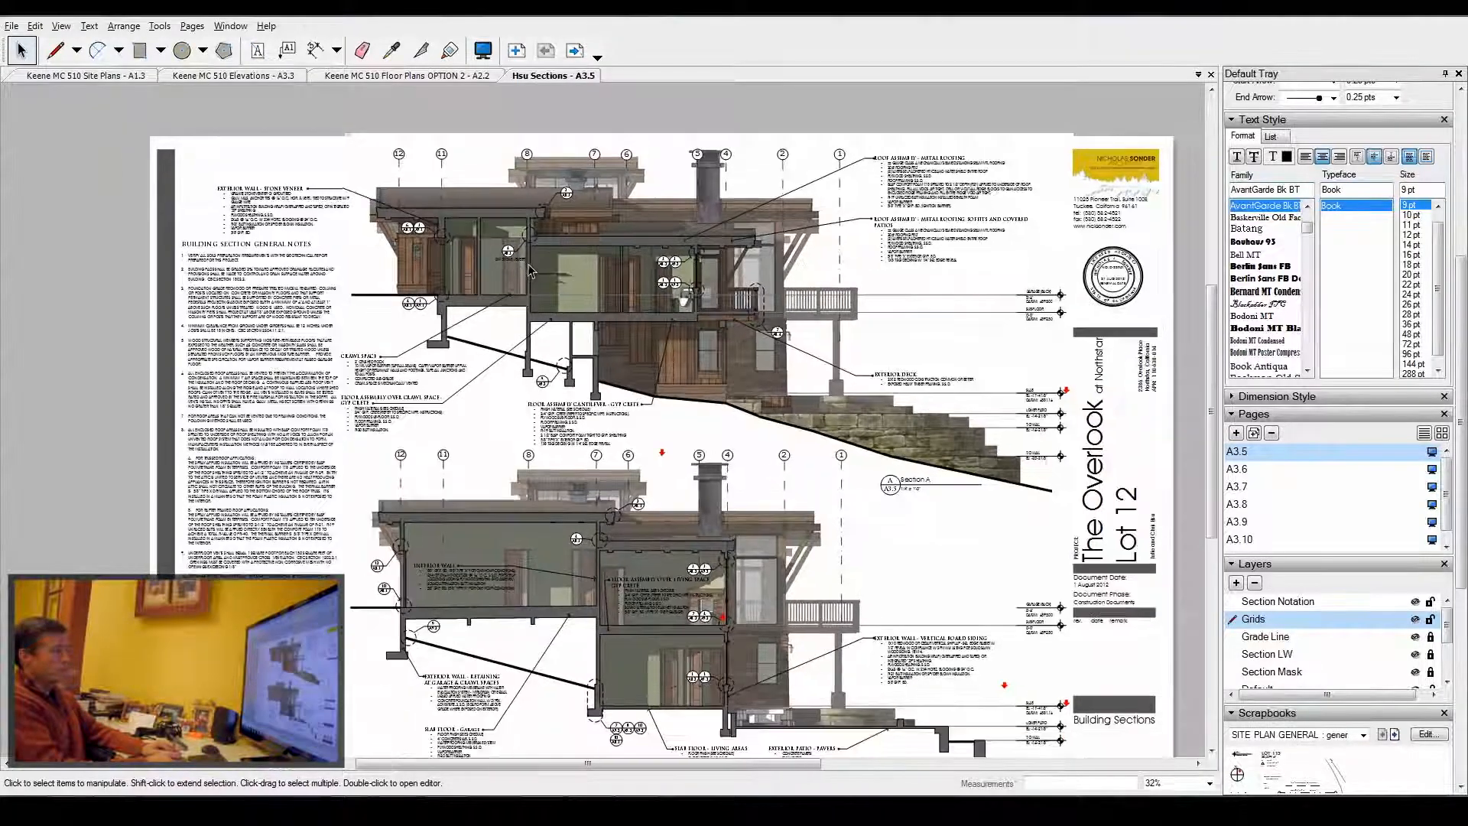
scroll(531, 269, up, 2)
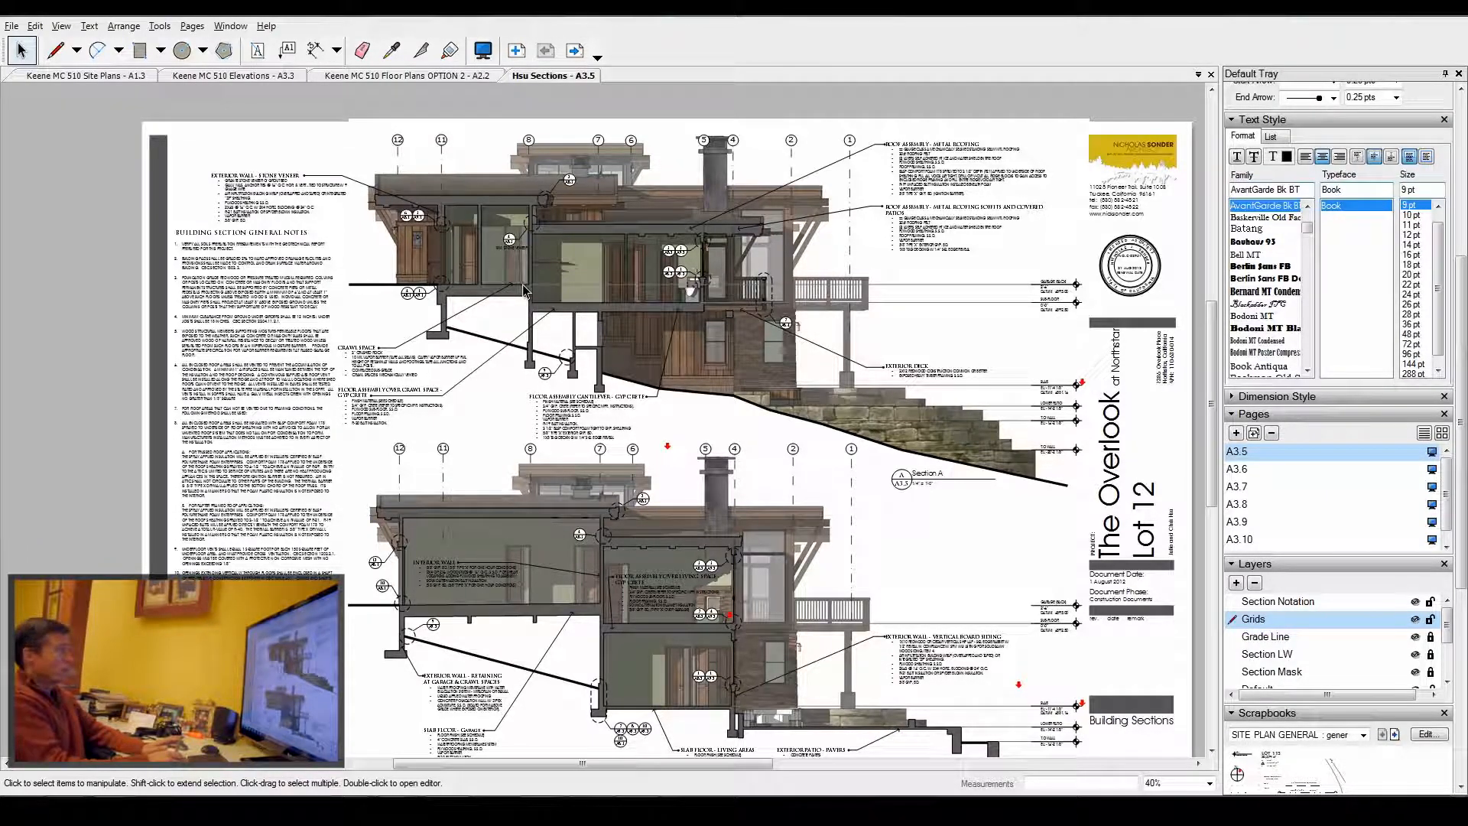
- Switch to the Keene MC 510 Elevations document and scroll its layers list to the Elevation mask layer
click(255, 77)
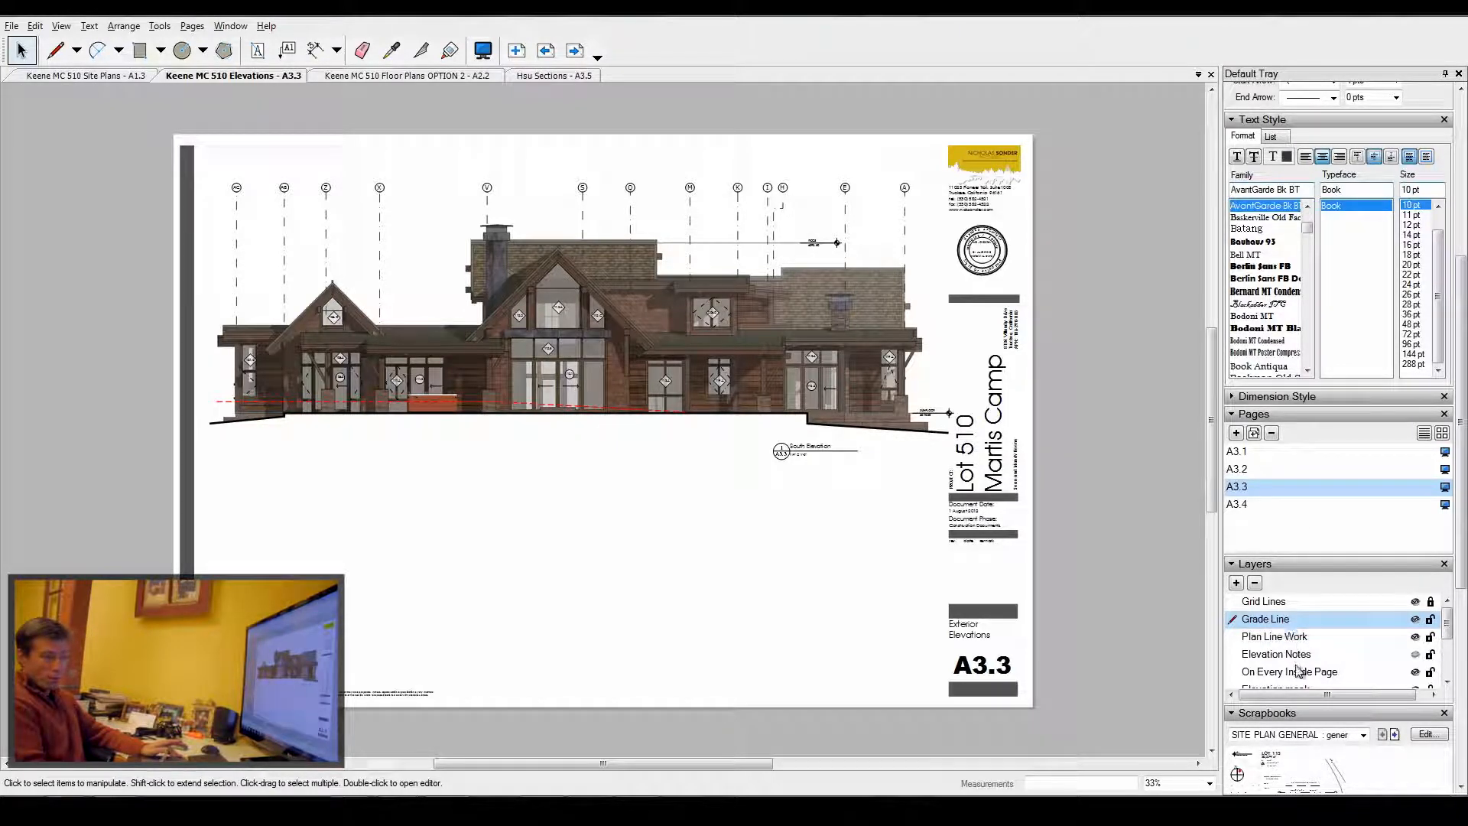
drag(1447, 625, 1449, 641)
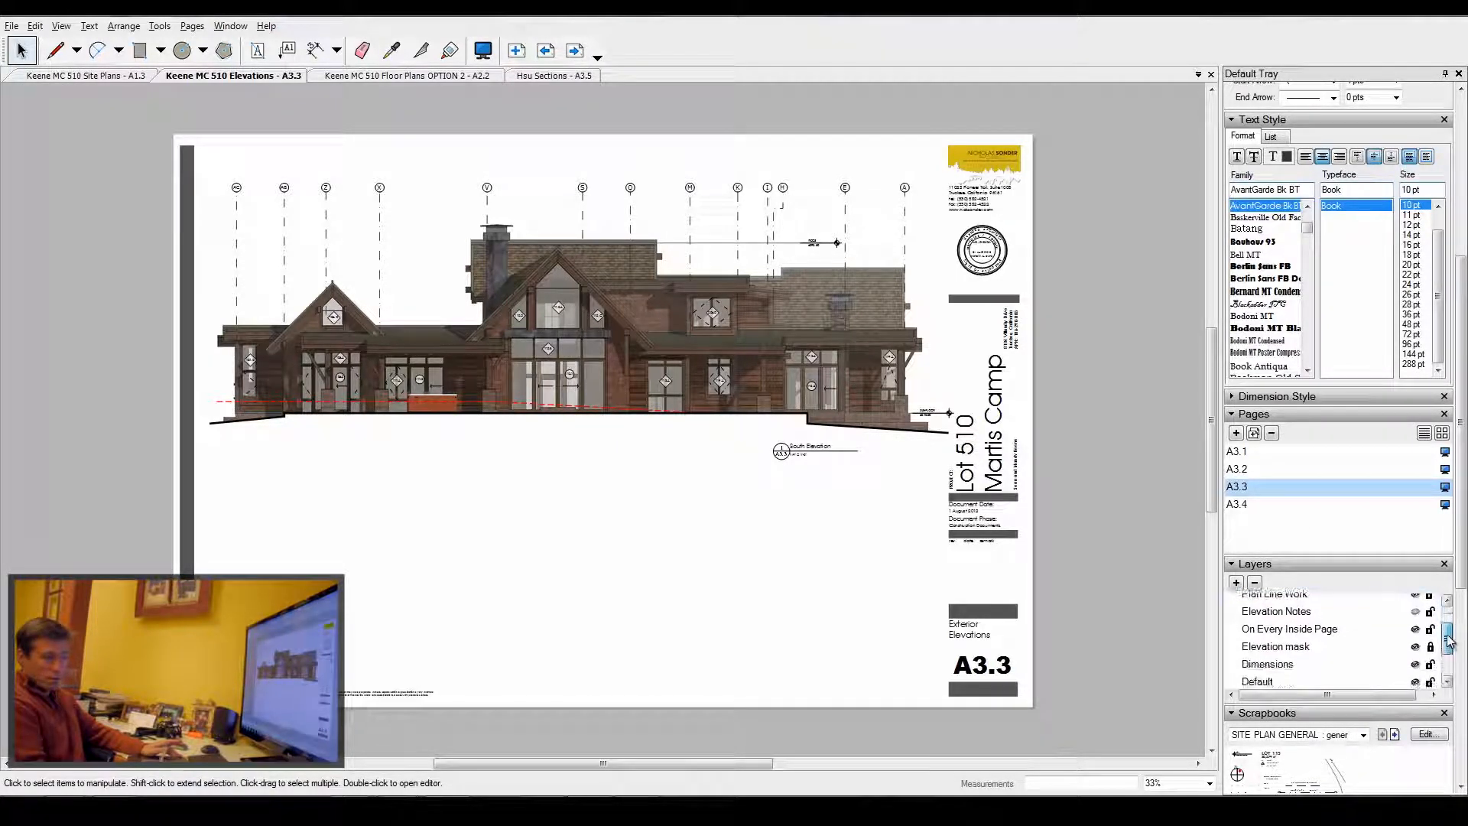
click(1292, 645)
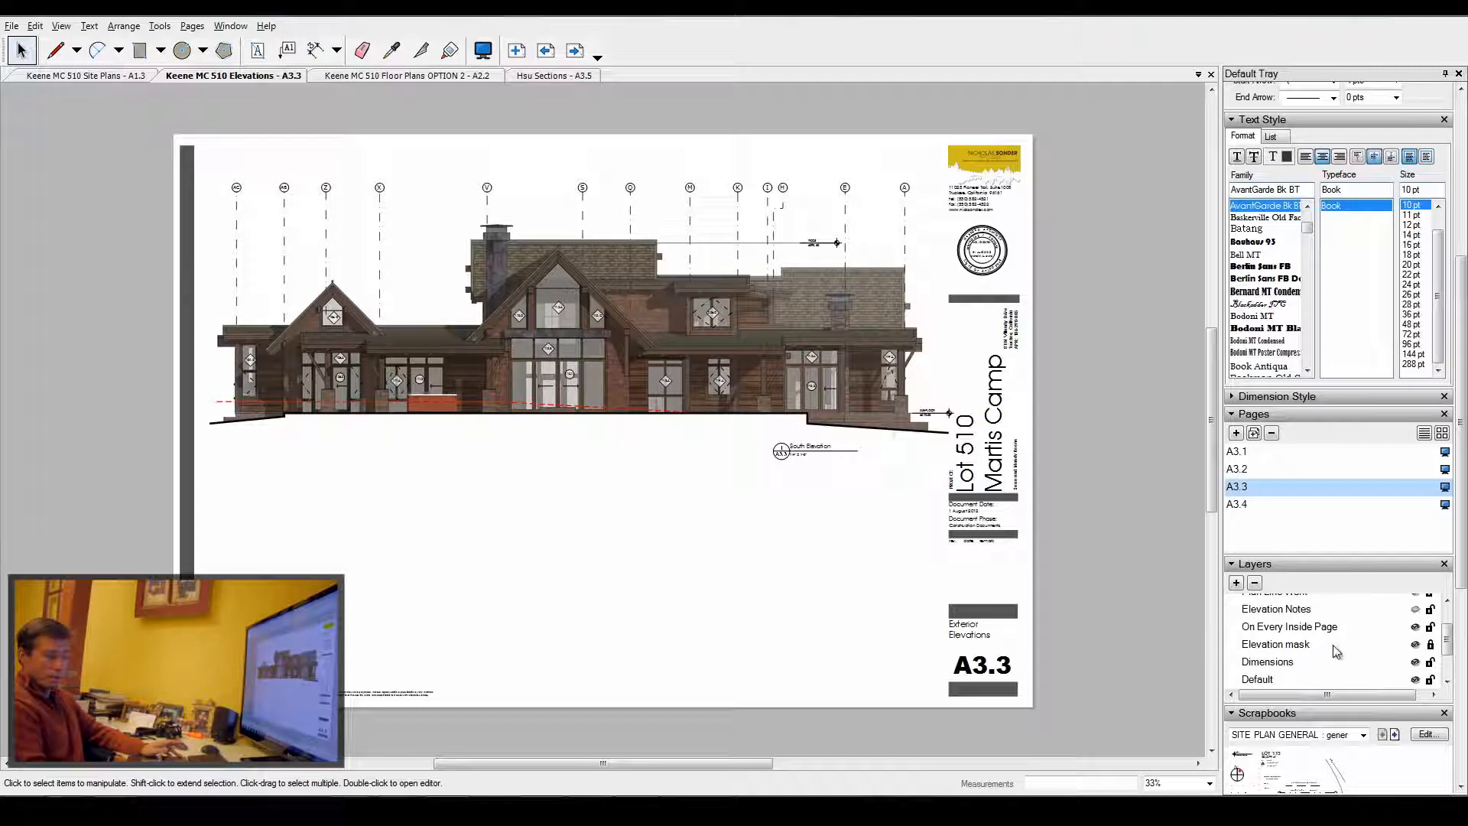
- Select the white mask shape beneath the grade line of the South Elevation on page A3.3
click(765, 420)
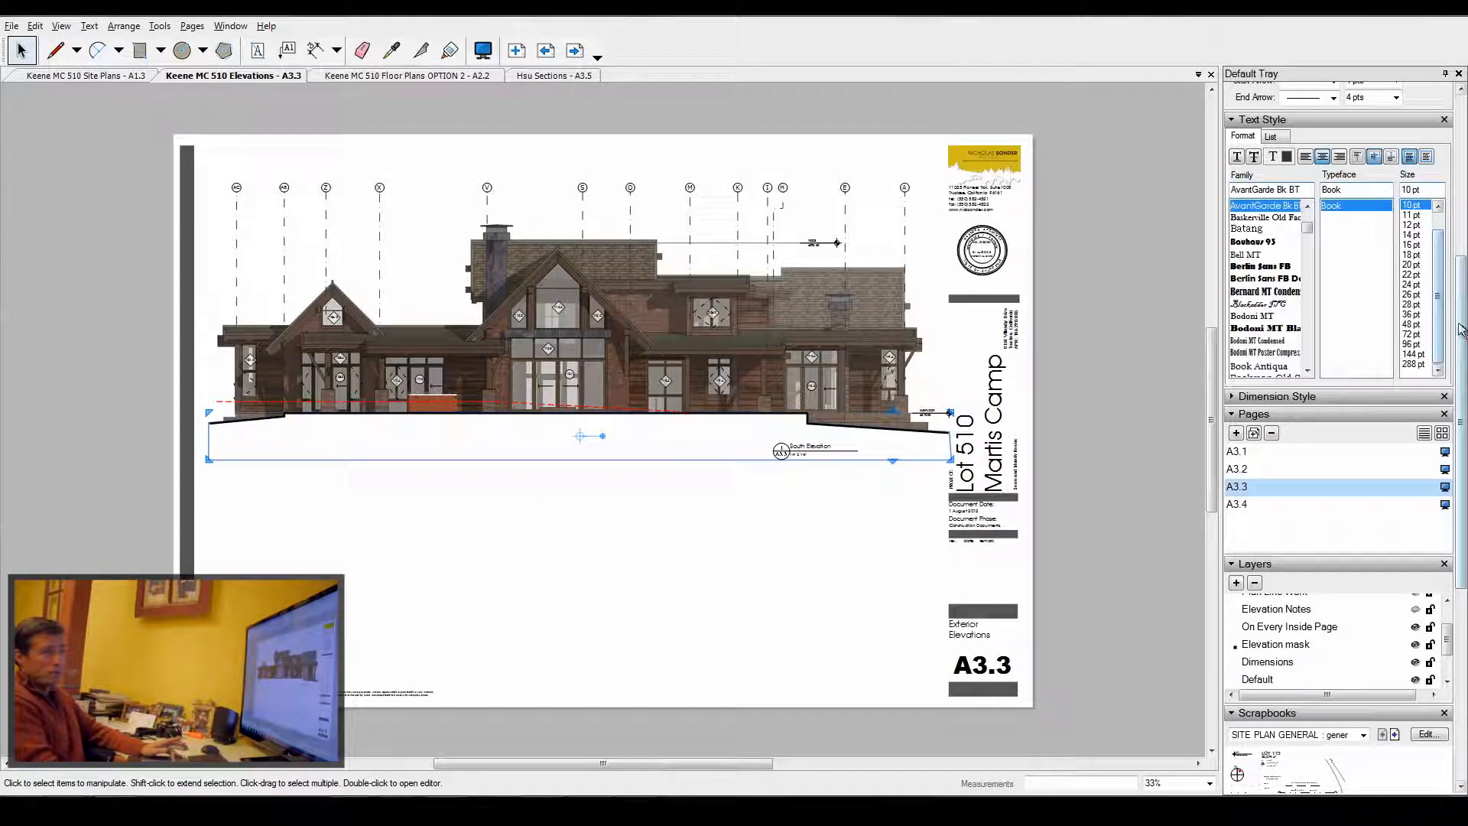
drag(1461, 324, 1462, 163)
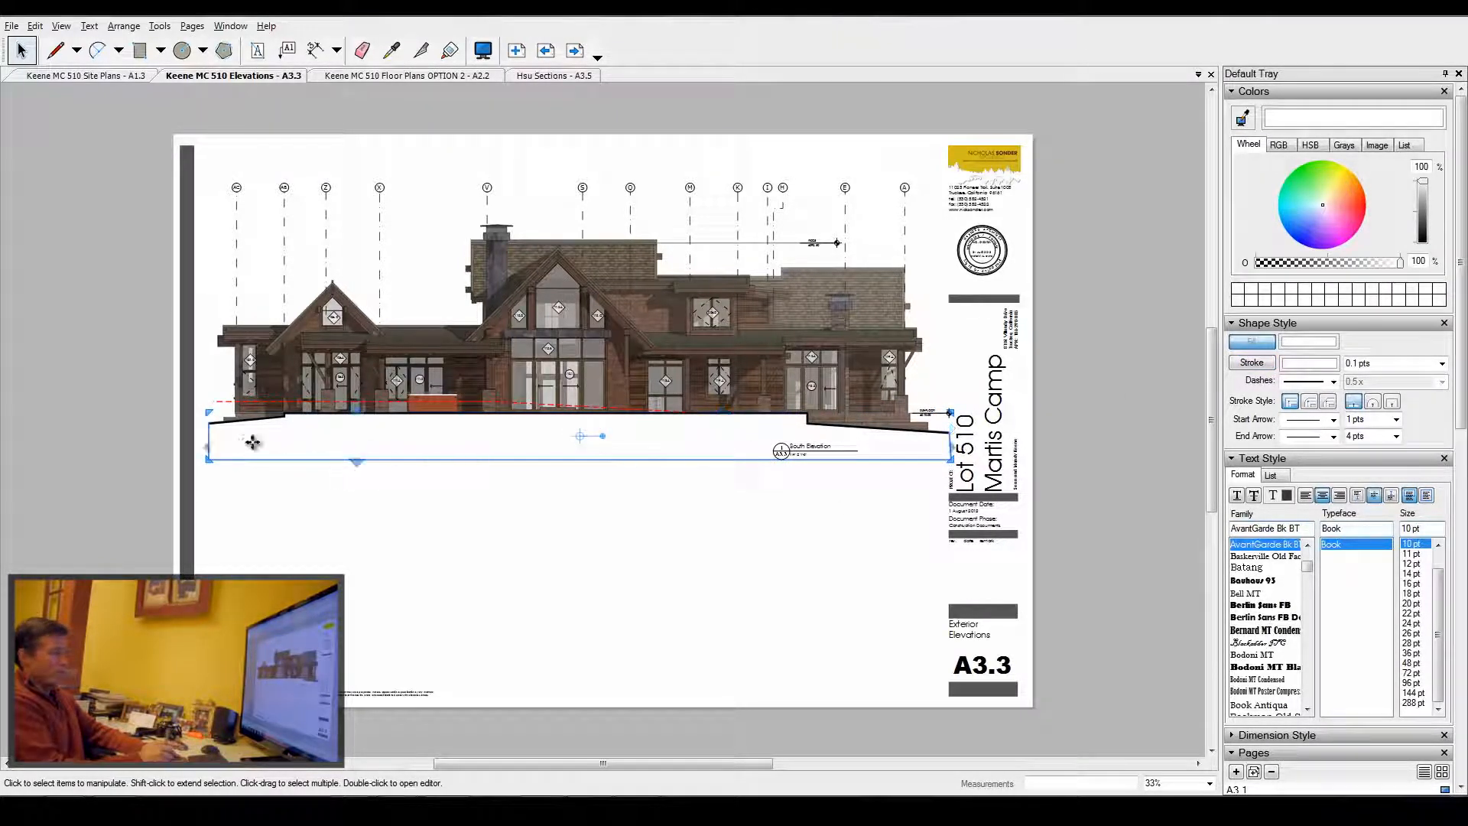
mouse_move(660, 440)
mouse_down()
mouse_move(658, 506)
mouse_move(662, 443)
mouse_up()
click(661, 444)
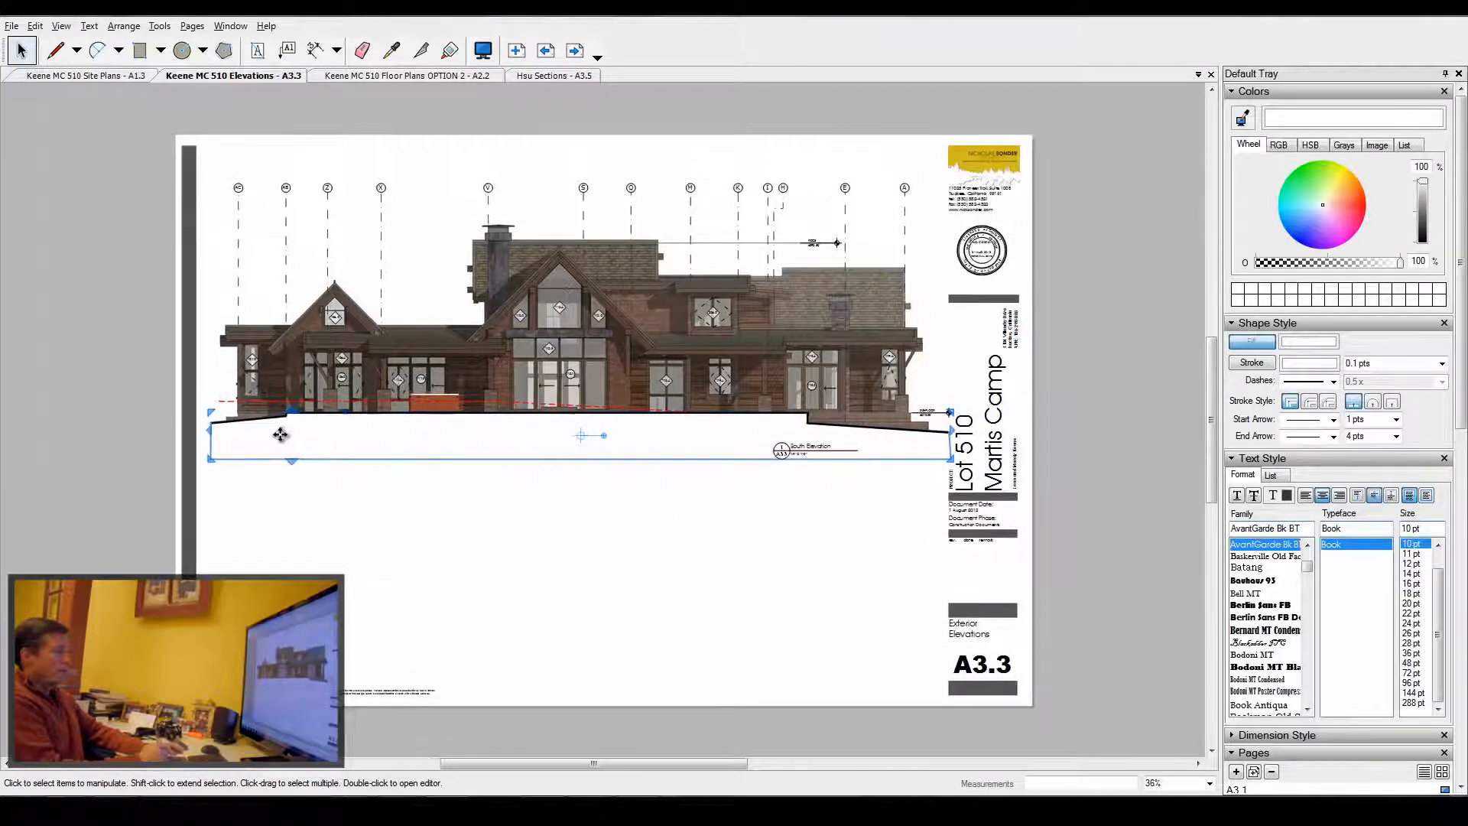
- Zoom in along the grade line to examine how the mask hides the elevation below grade
scroll(217, 422, up, 5)
scroll(216, 421, up, 3)
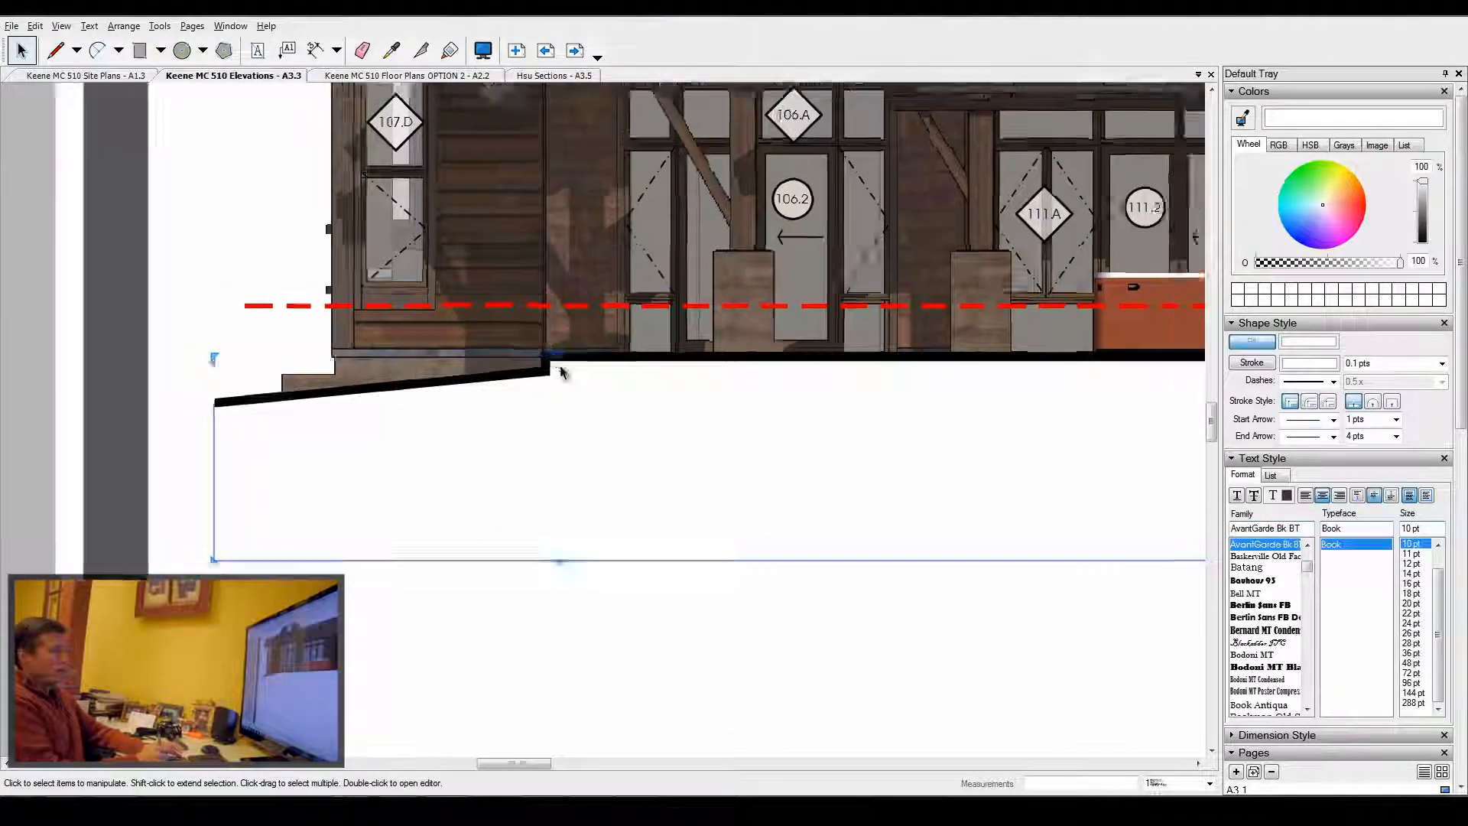
scroll(262, 452, down, 4)
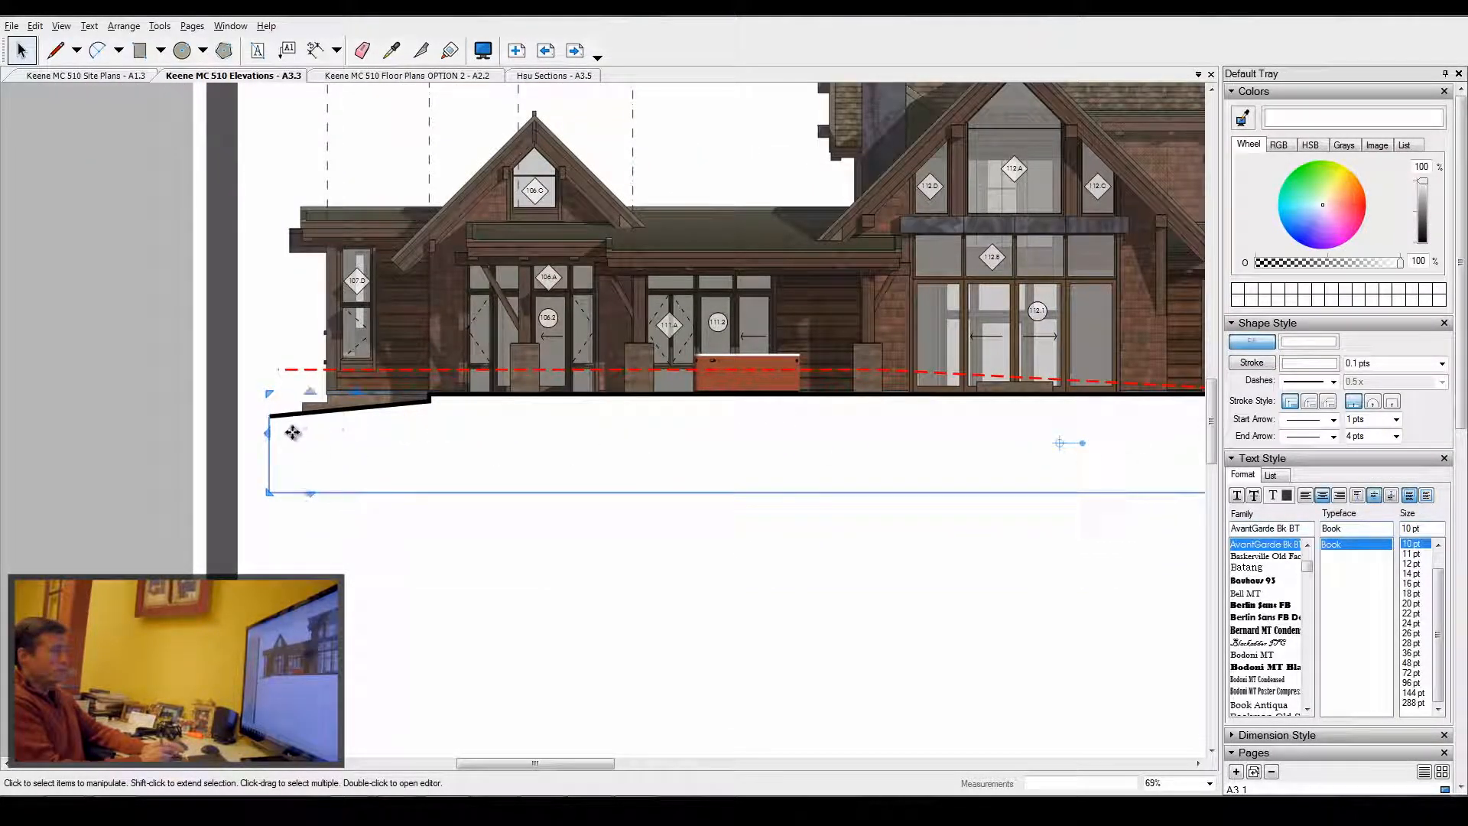
scroll(273, 422, up, 1)
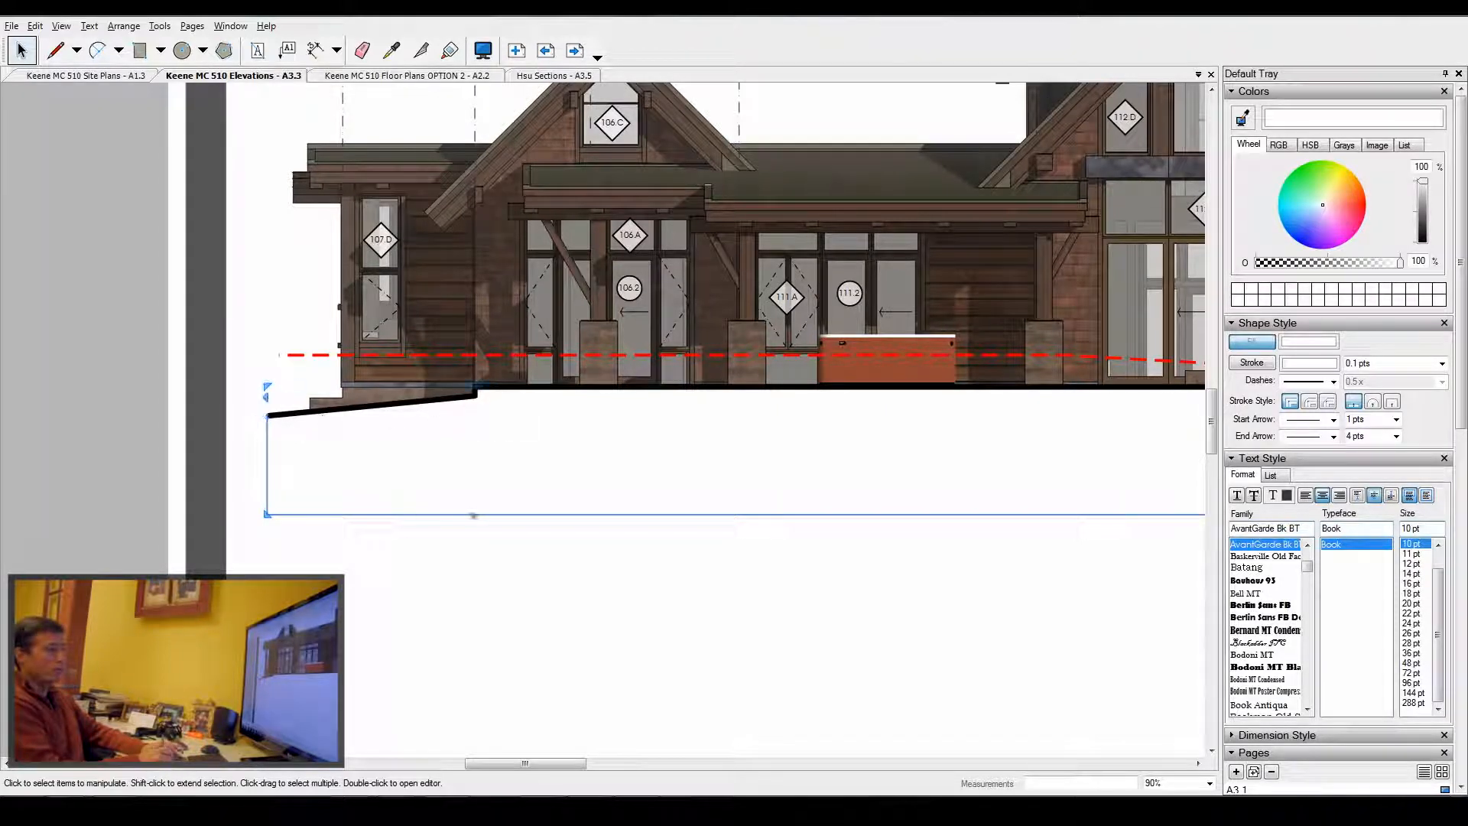
scroll(319, 416, down, 5)
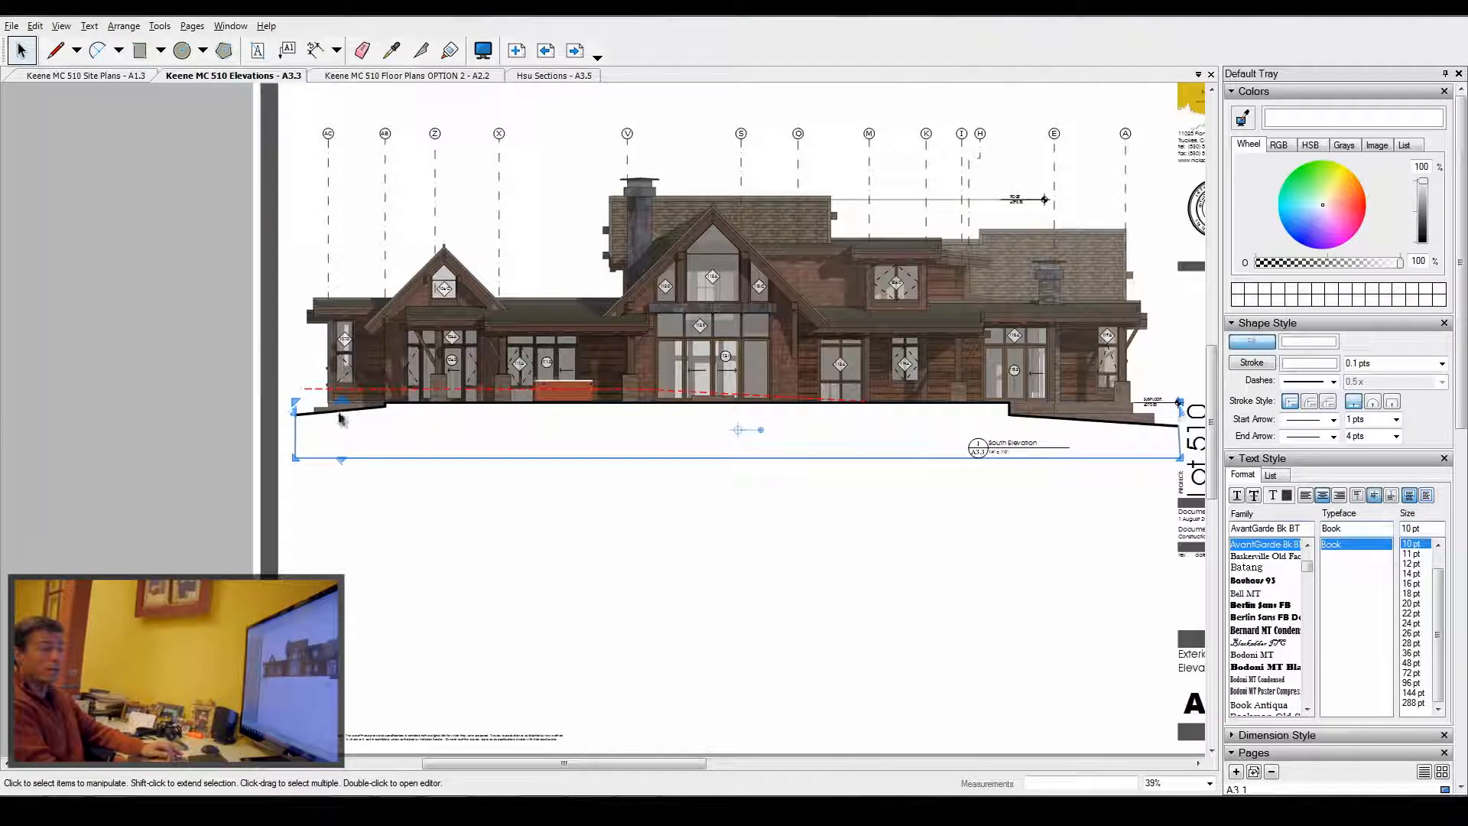
scroll(1168, 436, up, 3)
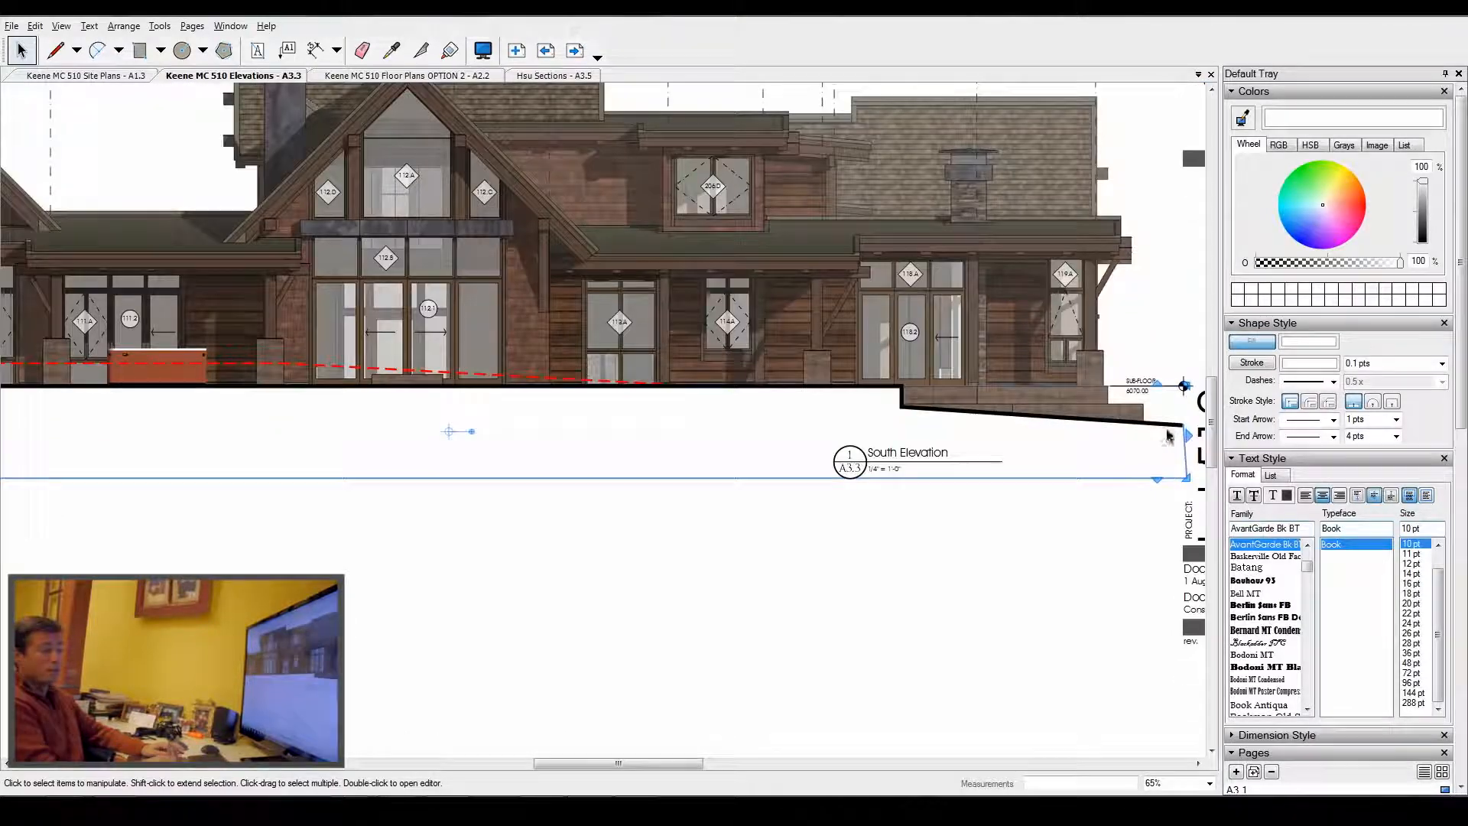
scroll(902, 390, up, 6)
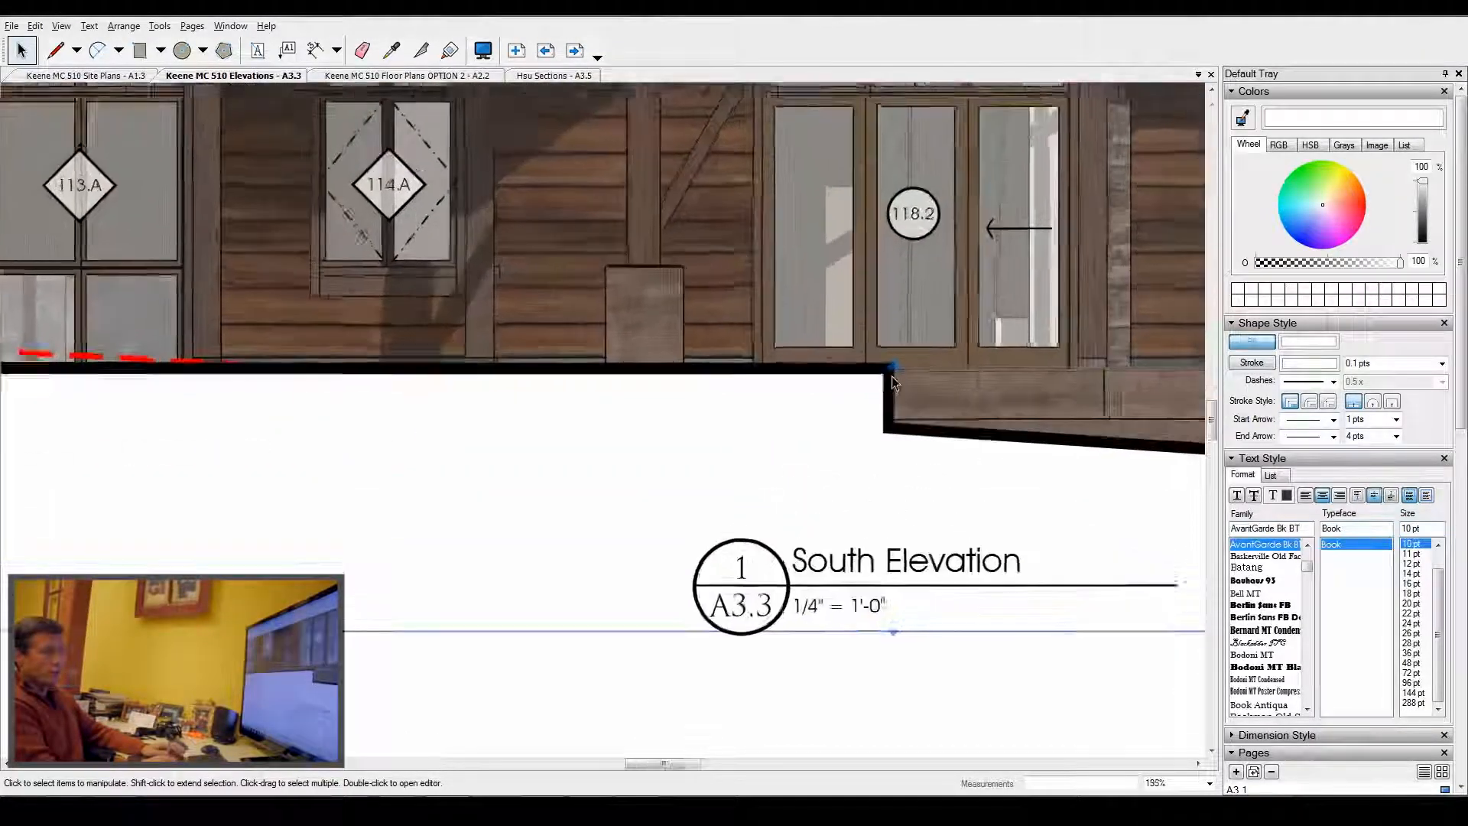
scroll(895, 382, down, 1)
scroll(853, 410, down, 4)
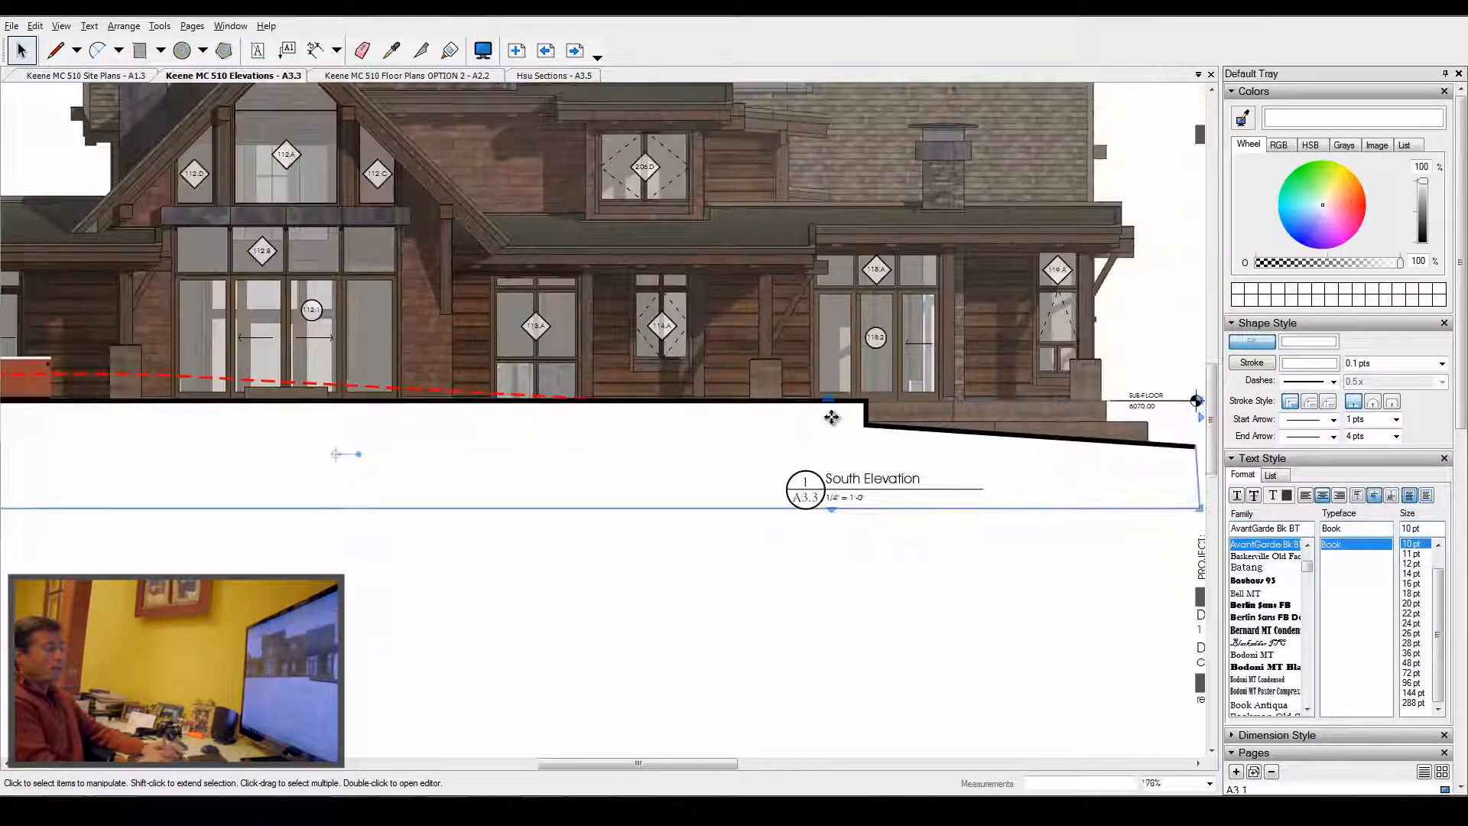
scroll(682, 432, down, 3)
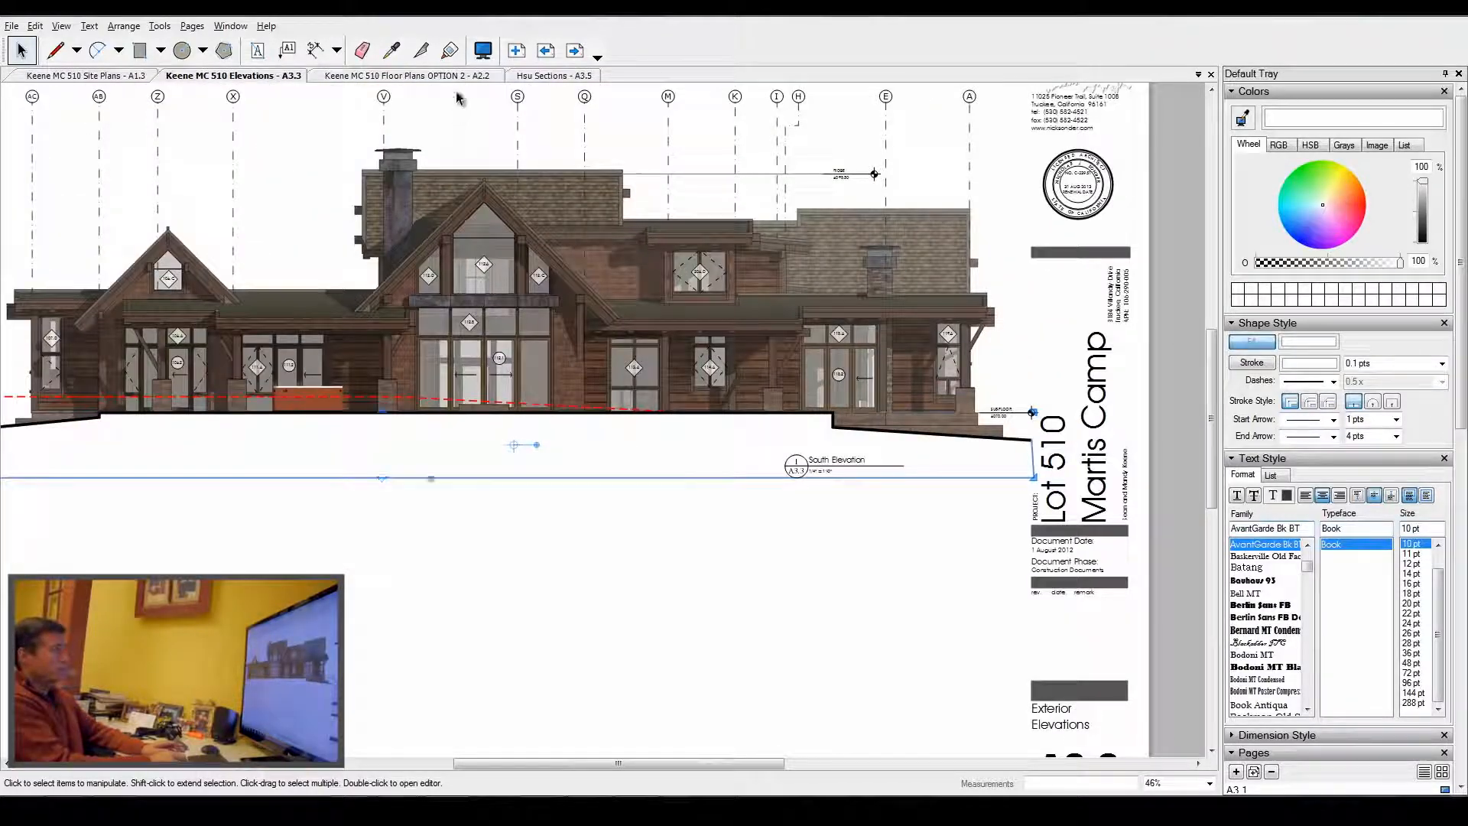
- Switch back to the Hsu Sections document and collapse the Text Style and Pages panels to reach the layers list
click(544, 76)
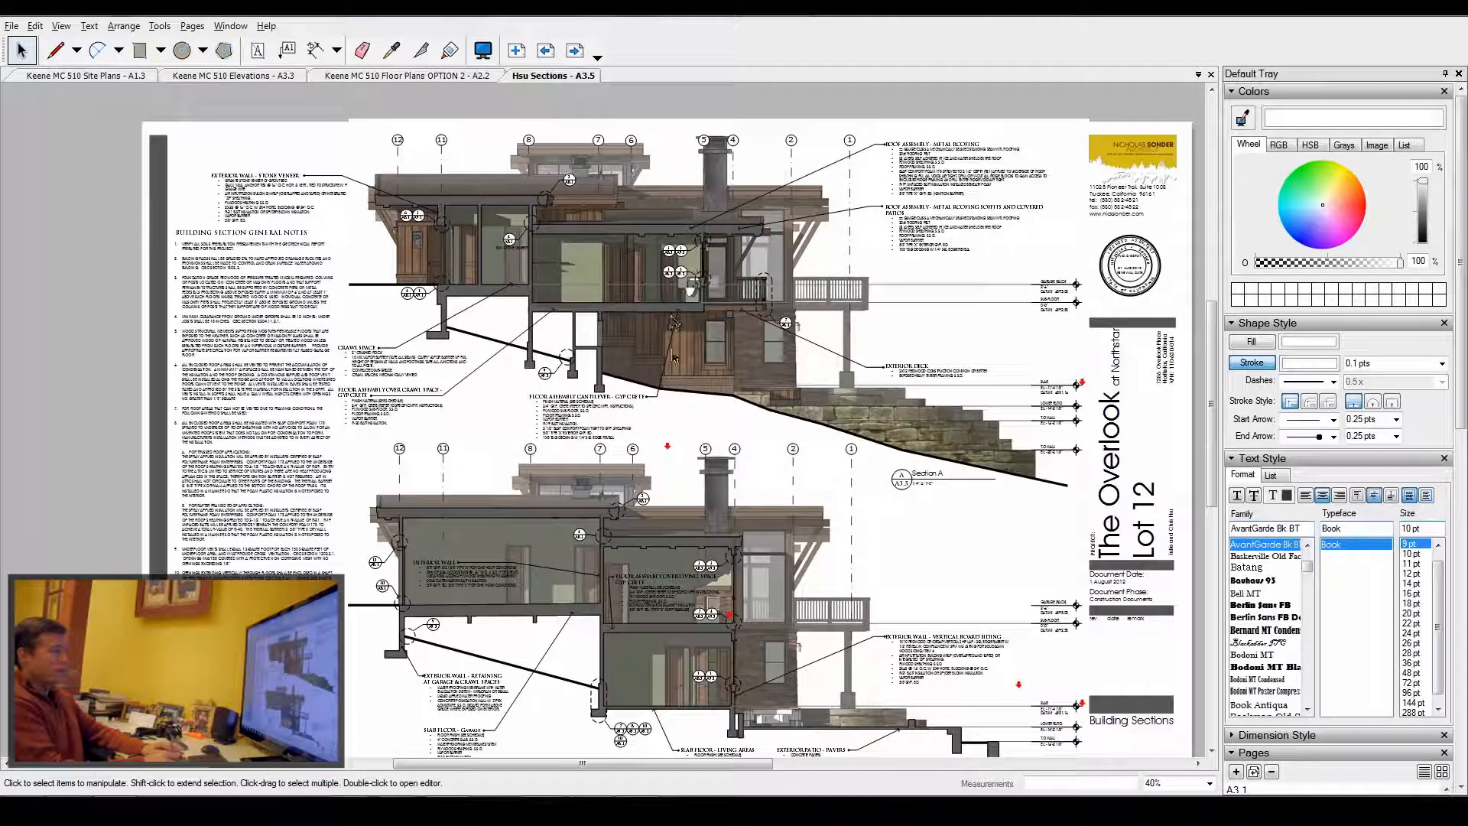
scroll(565, 357, up, 2)
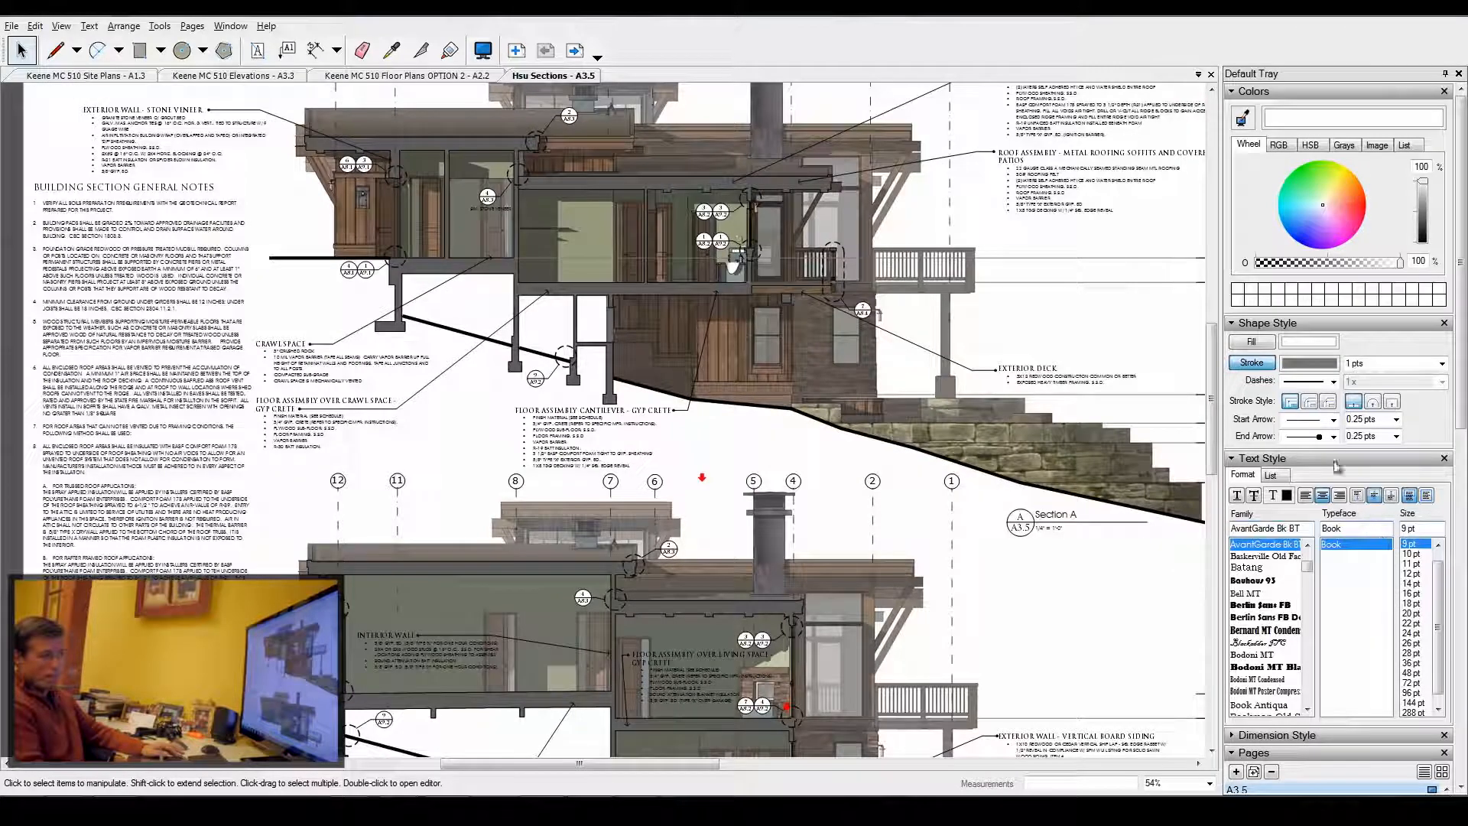
click(1316, 459)
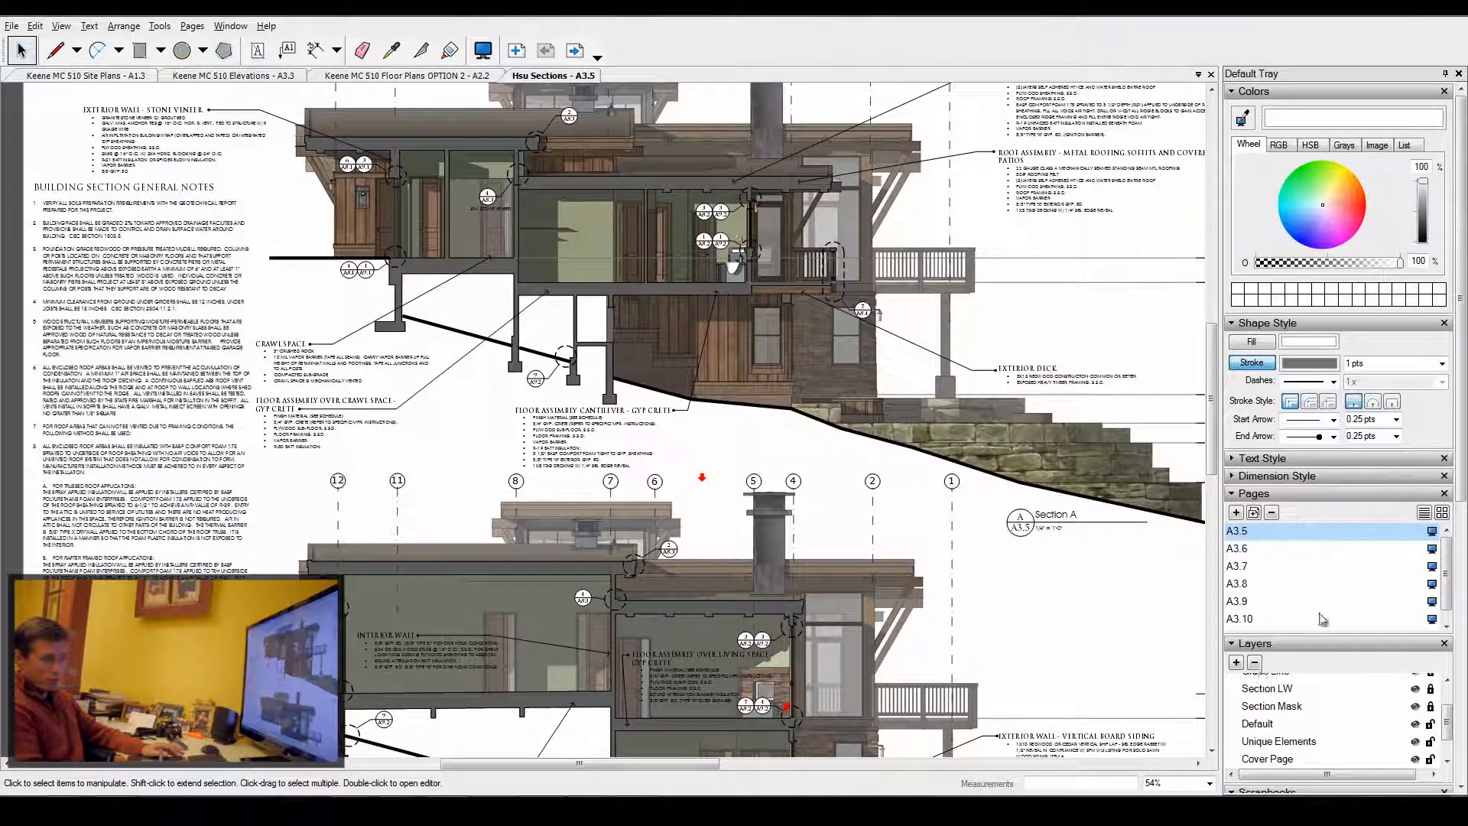
click(1317, 494)
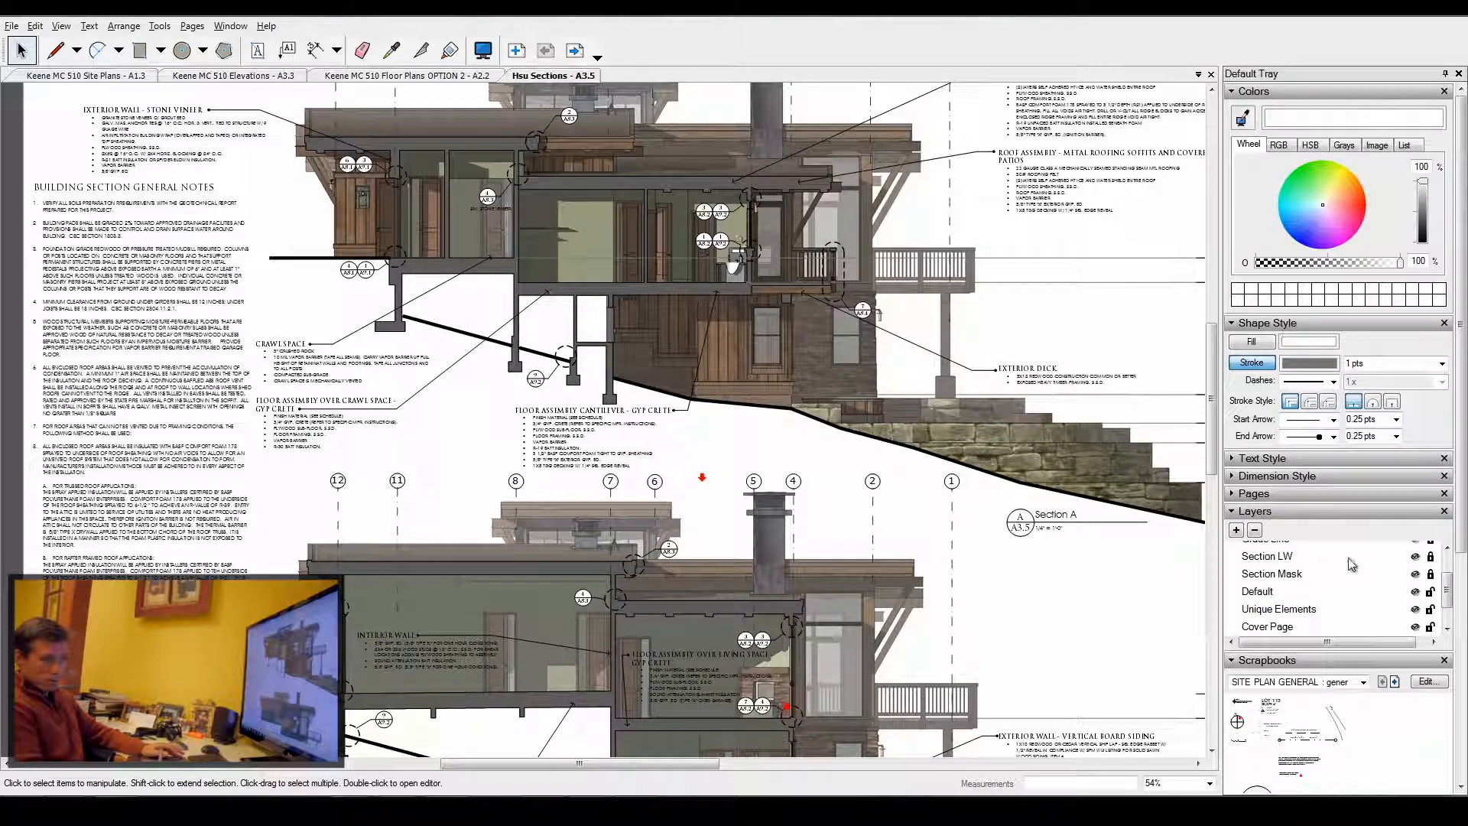
scroll(1369, 573, down, 2)
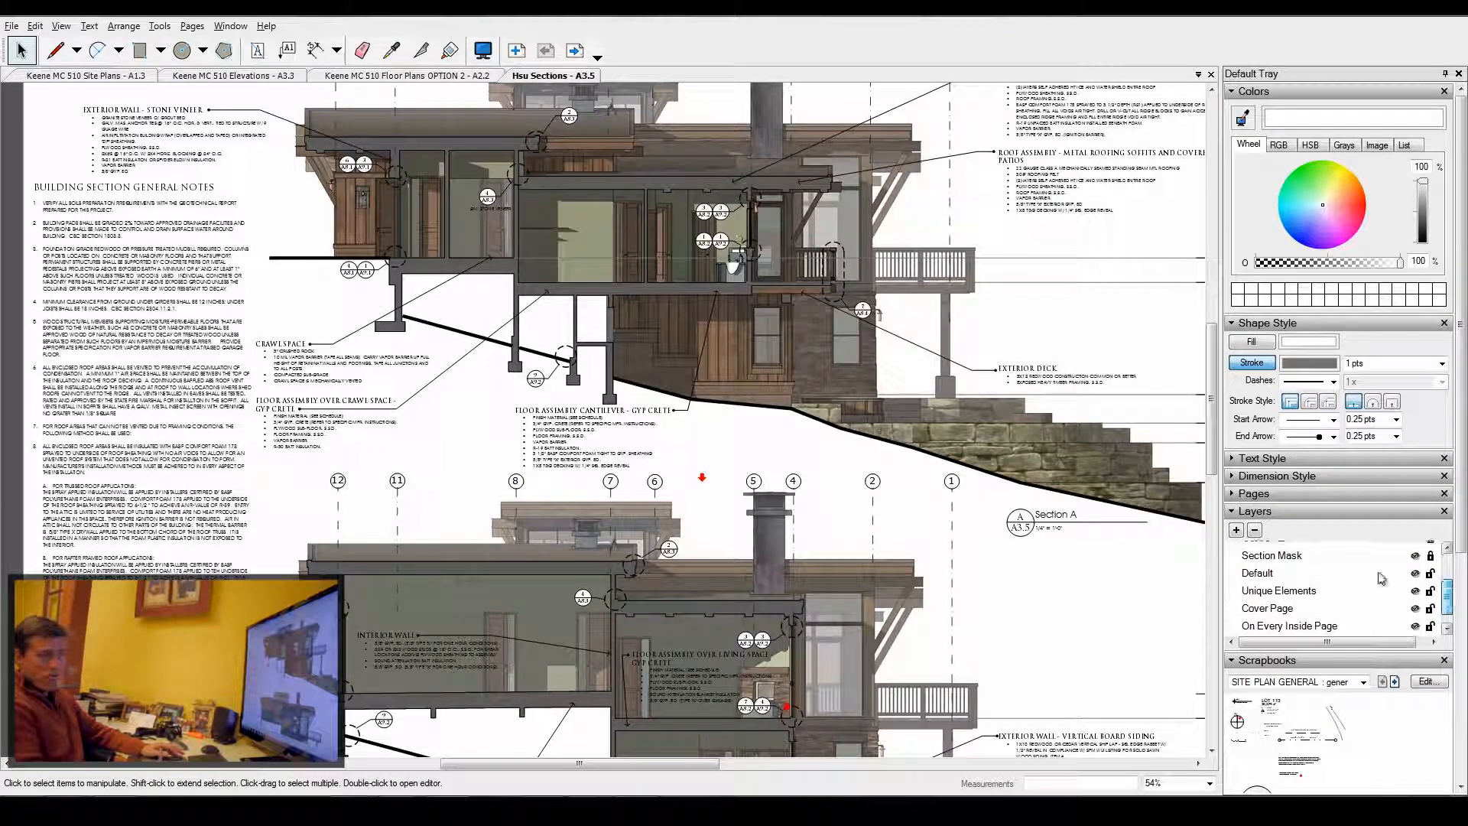
- Unlock the Section Mask layer to select the mask shape below the upper section's grade line, then lock it again
click(1292, 556)
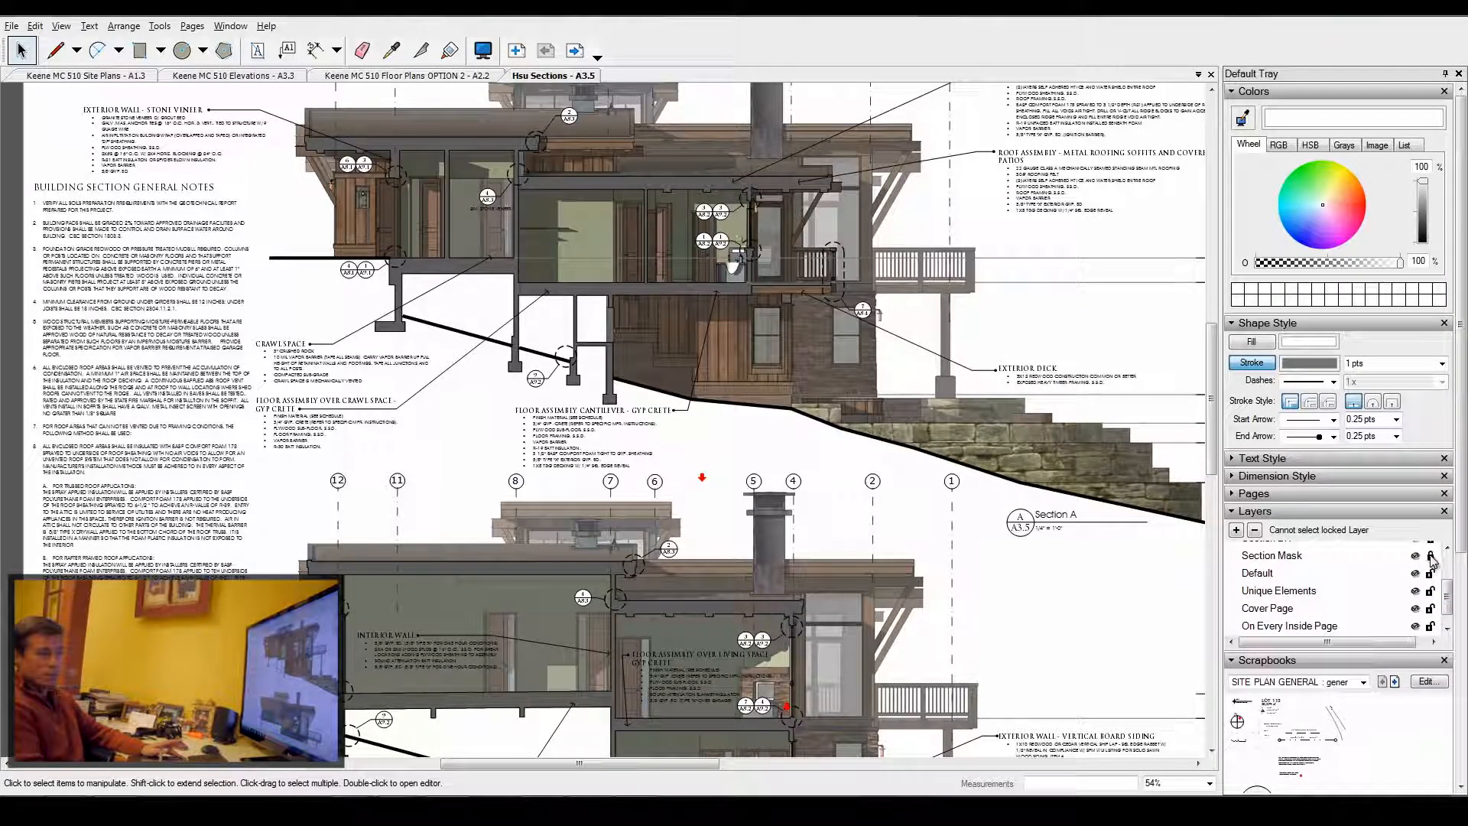
click(1431, 556)
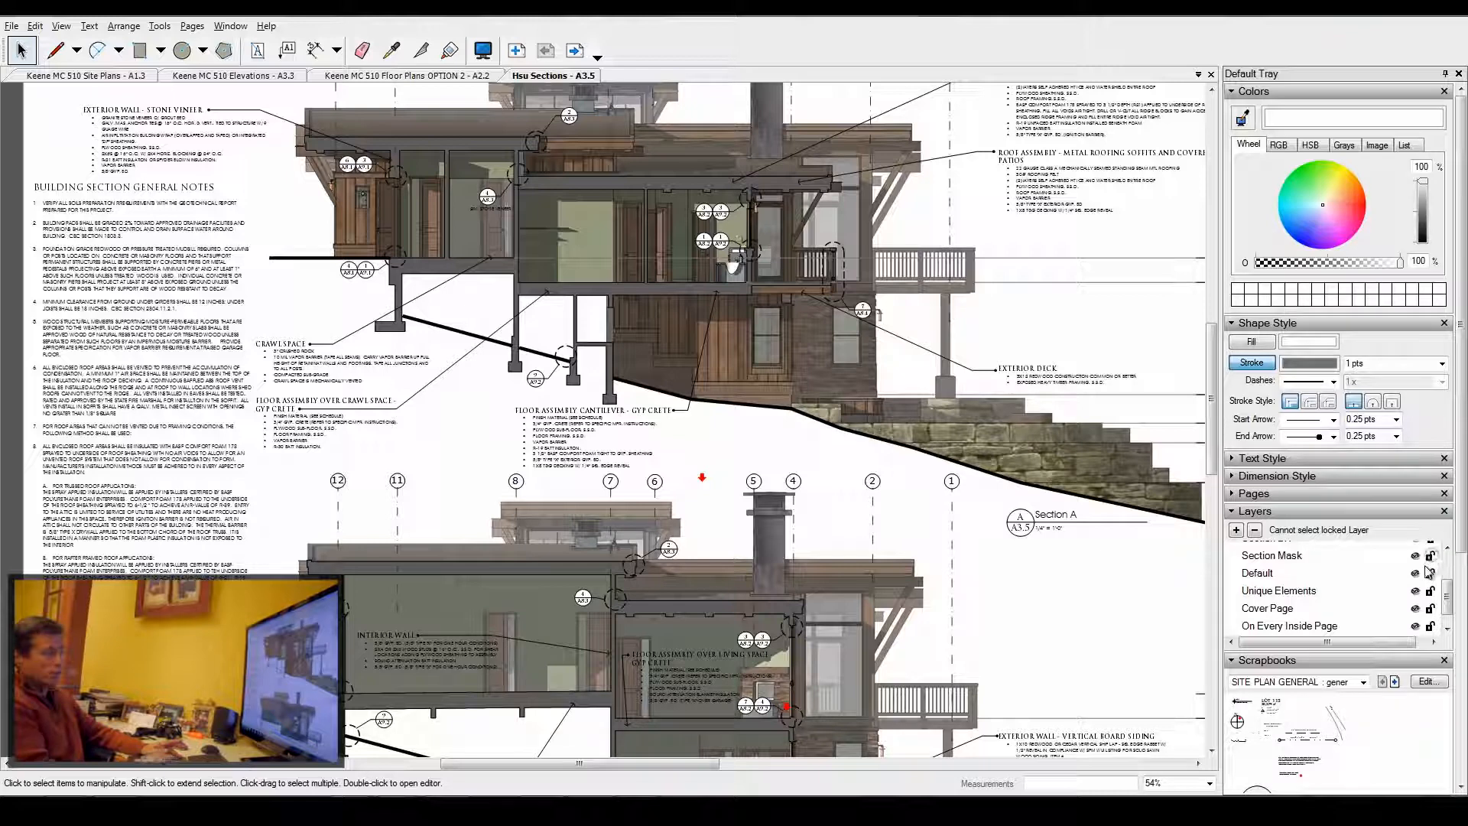
click(480, 317)
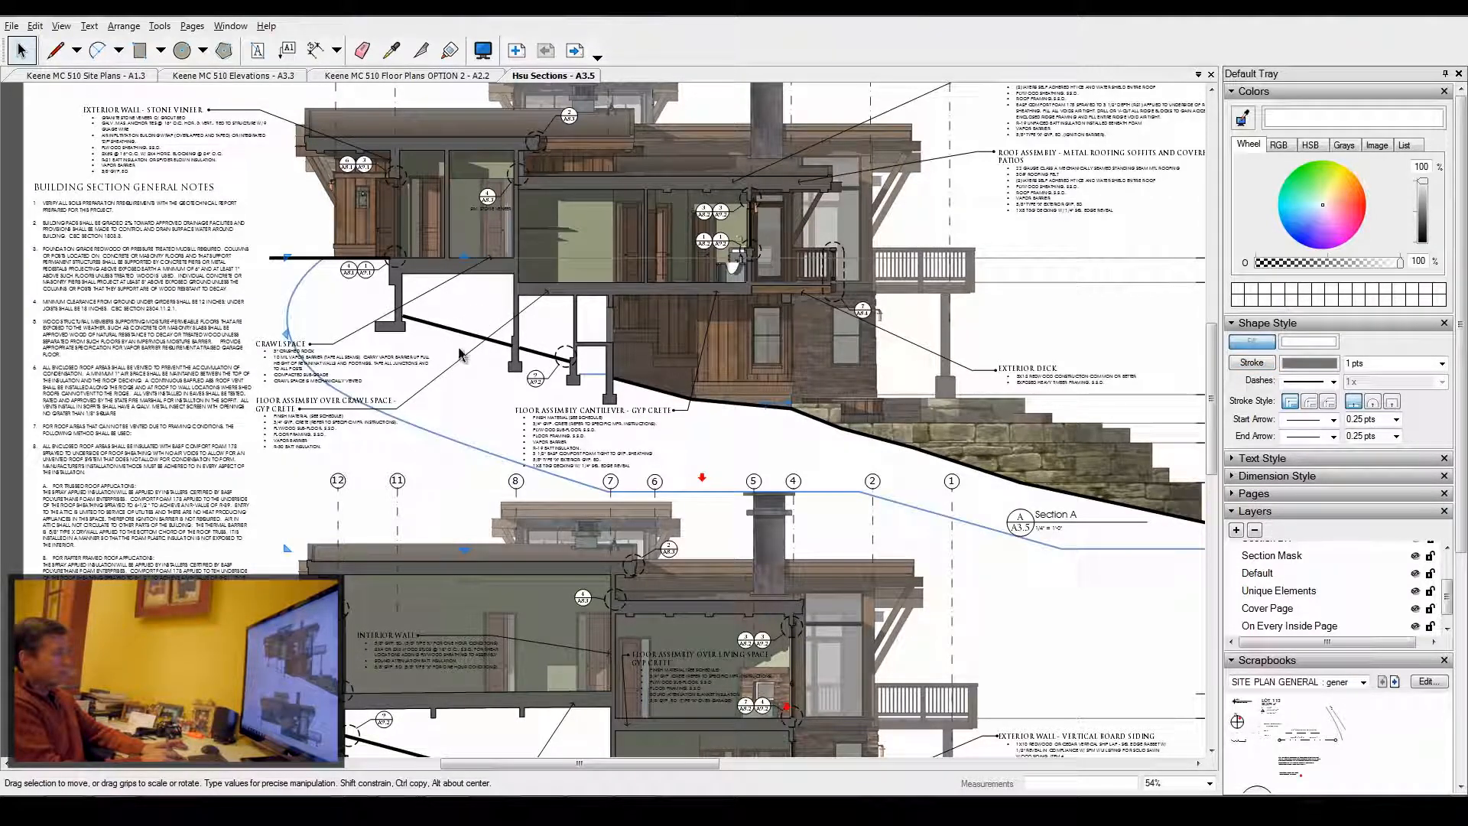
mouse_move(443, 376)
mouse_down()
mouse_move(402, 475)
mouse_move(442, 343)
mouse_move(456, 344)
mouse_up()
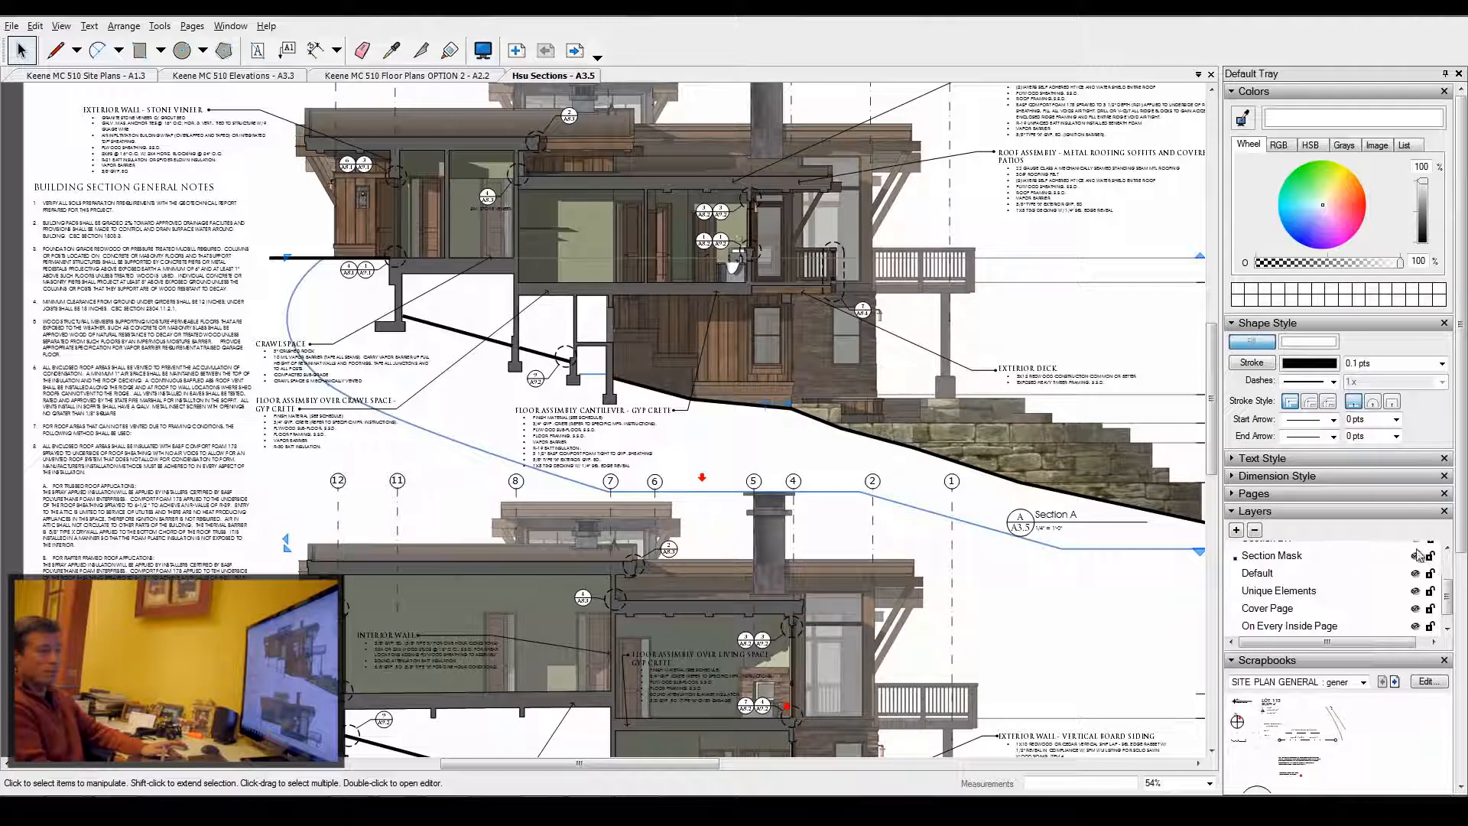
click(1430, 556)
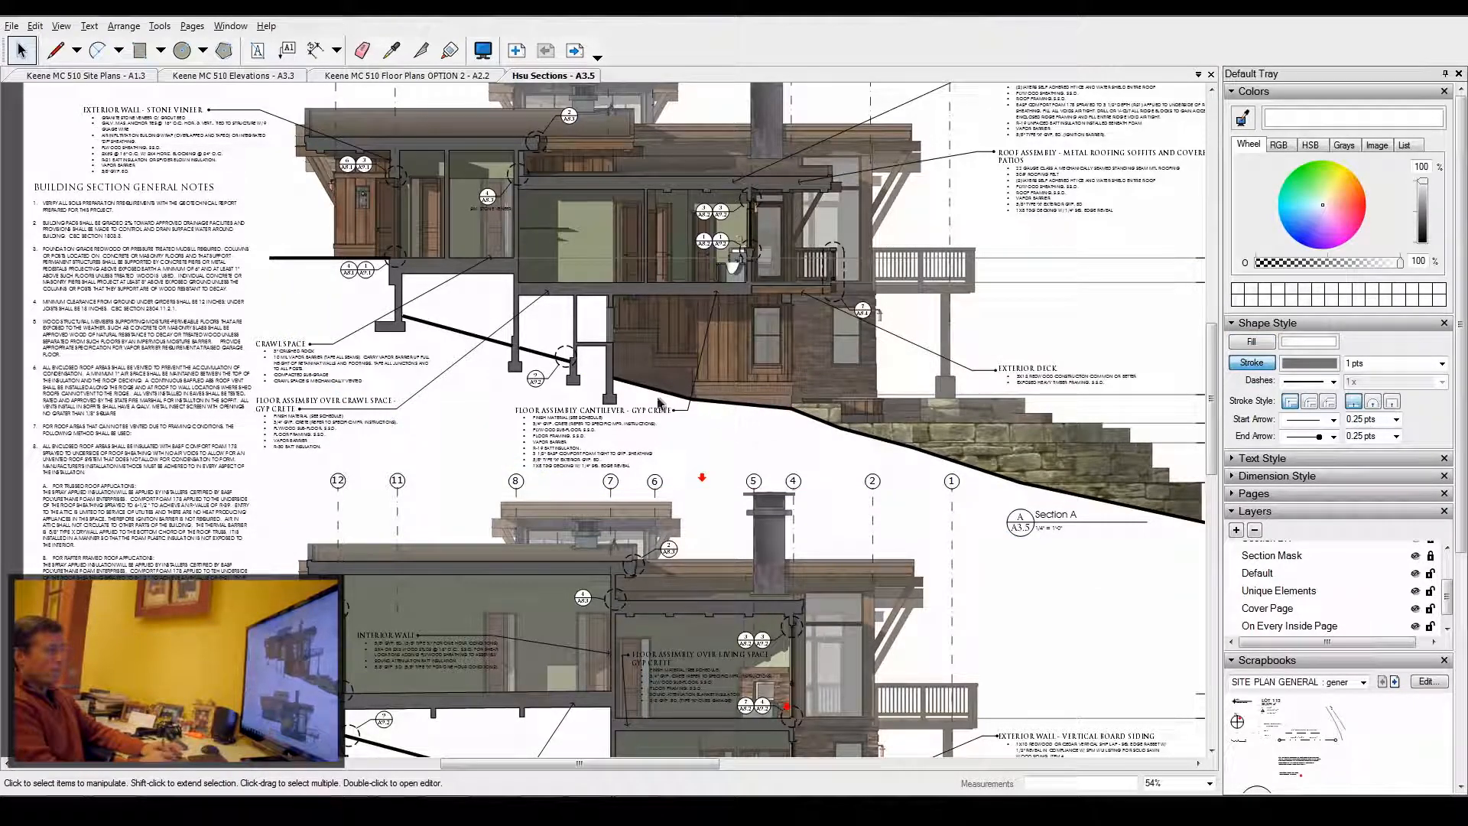
- Zoom out to view the whole A3.5 sheet and switch to the Keene MC 510 Elevations document
scroll(572, 384, down, 3)
scroll(572, 384, down, 2)
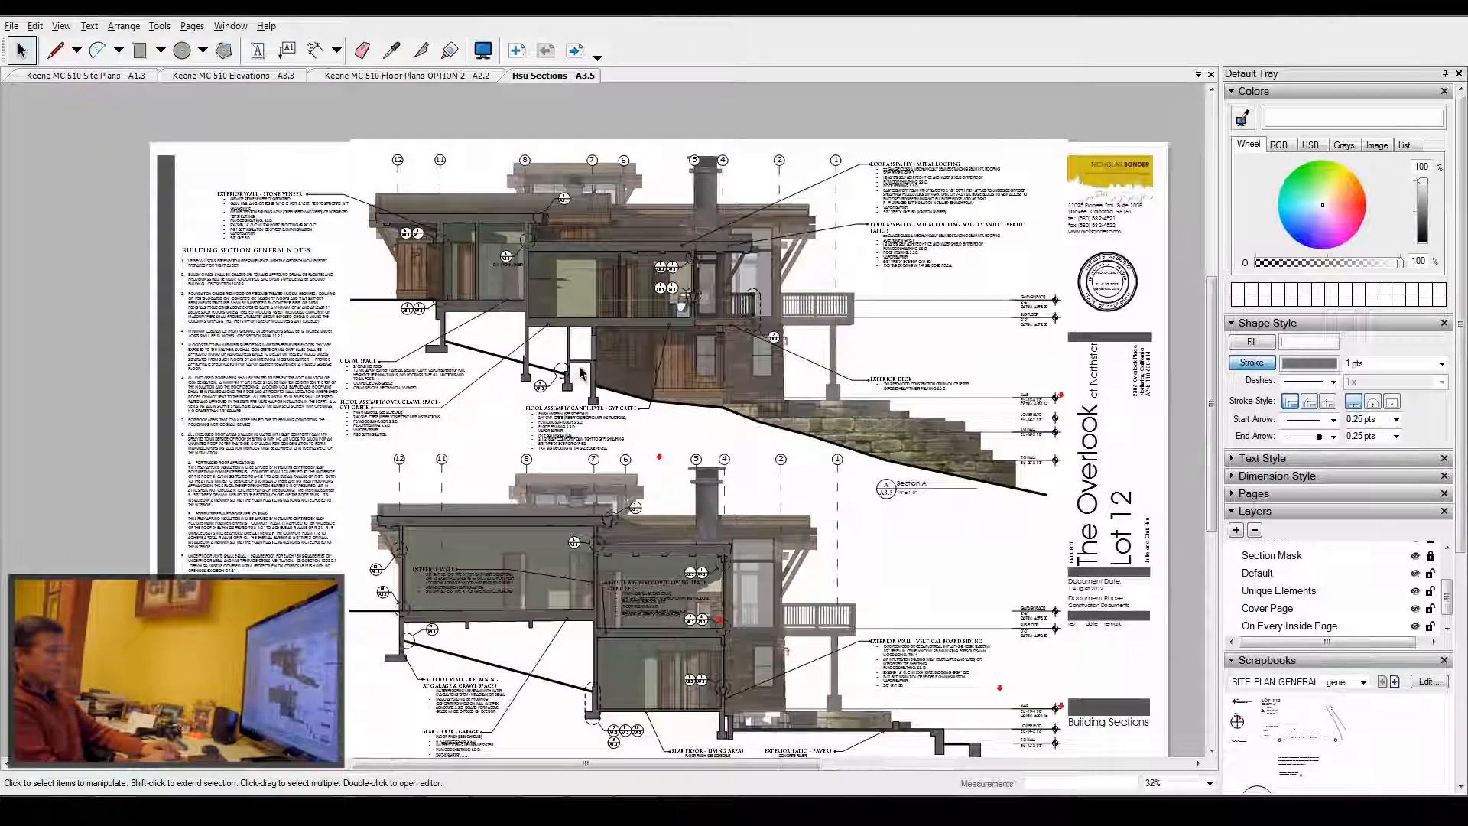
scroll(705, 413, up, 1)
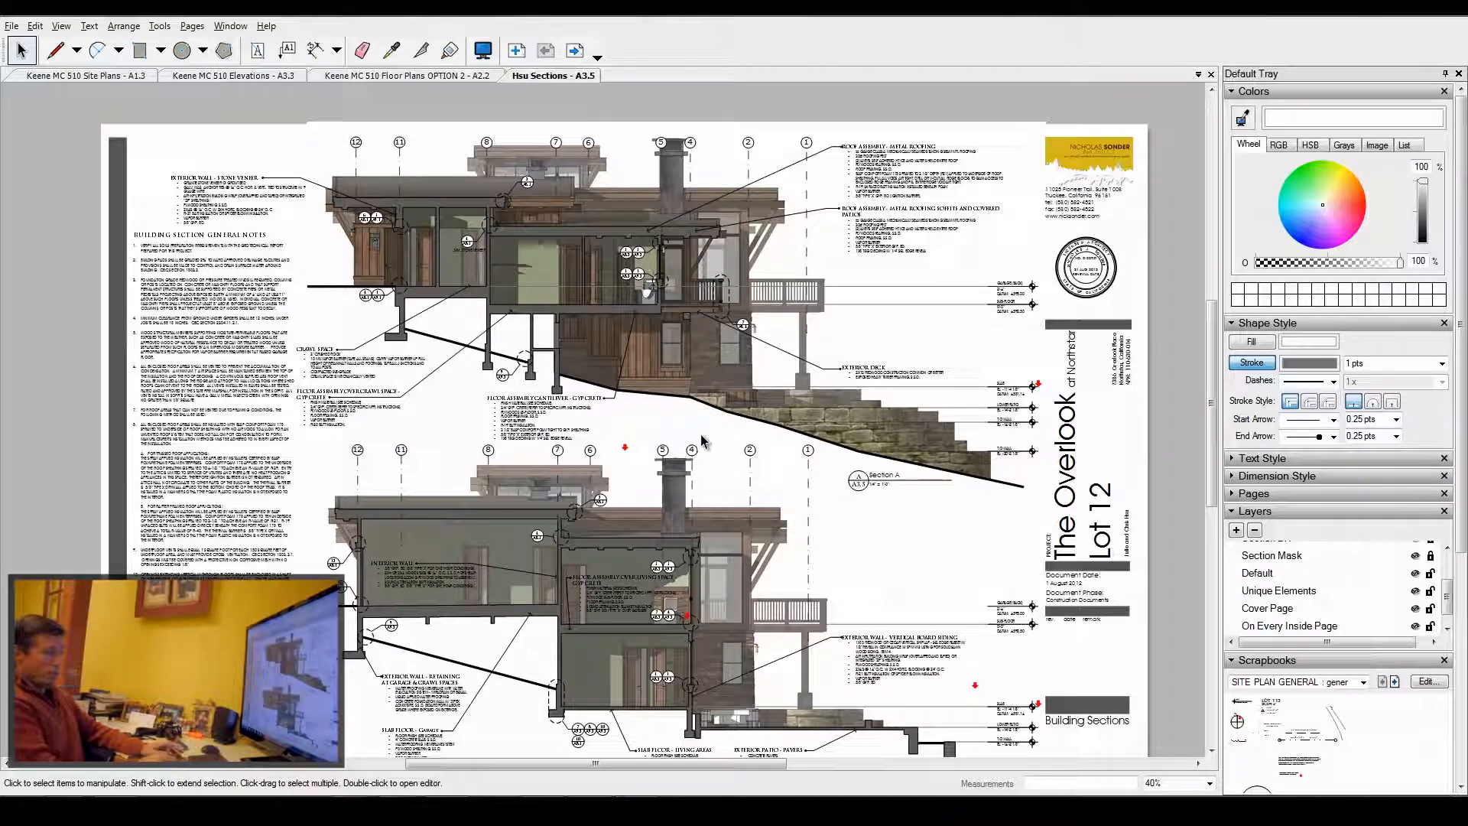
scroll(664, 388, down, 3)
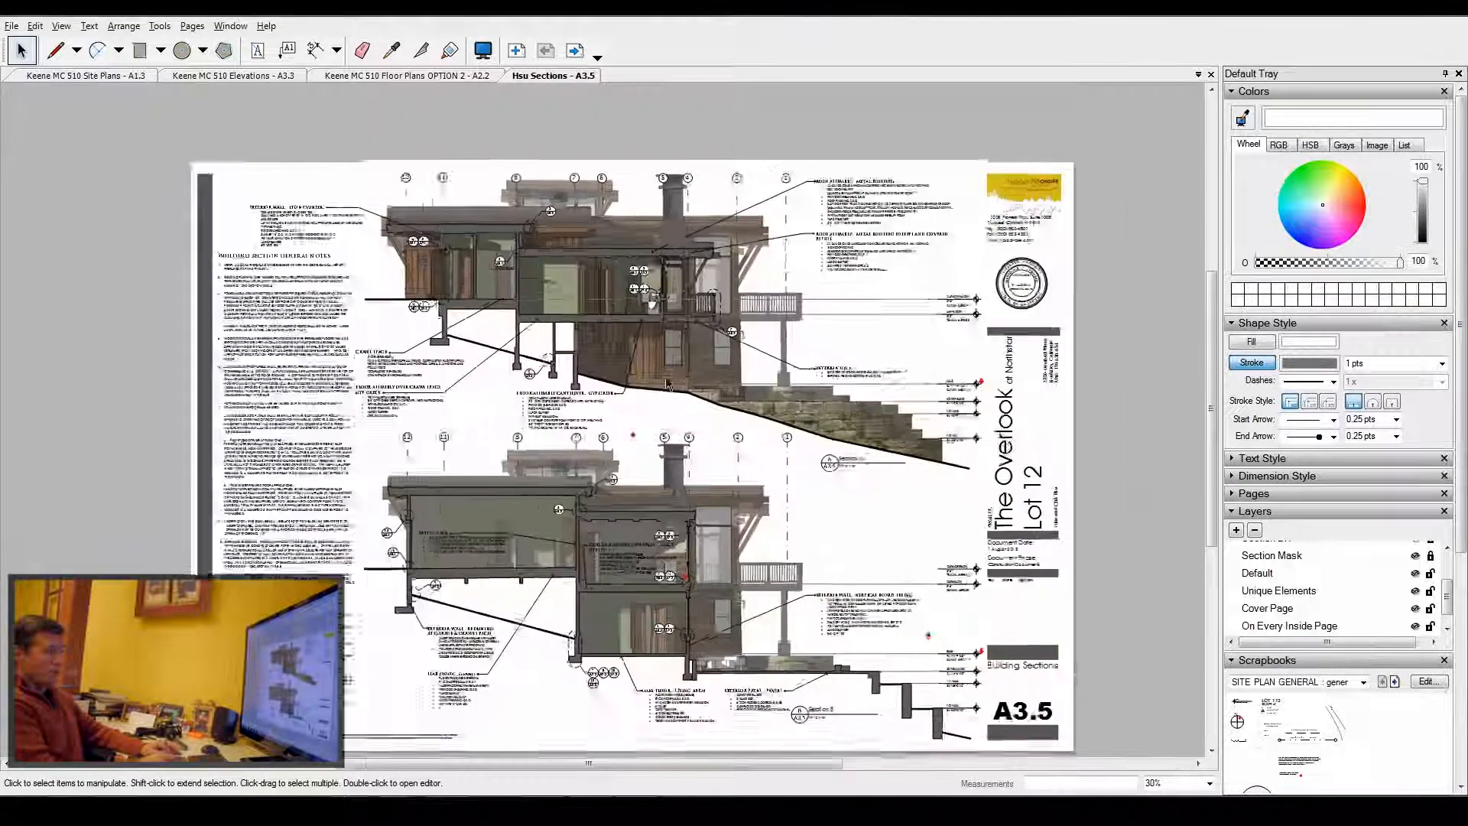
scroll(645, 400, up, 2)
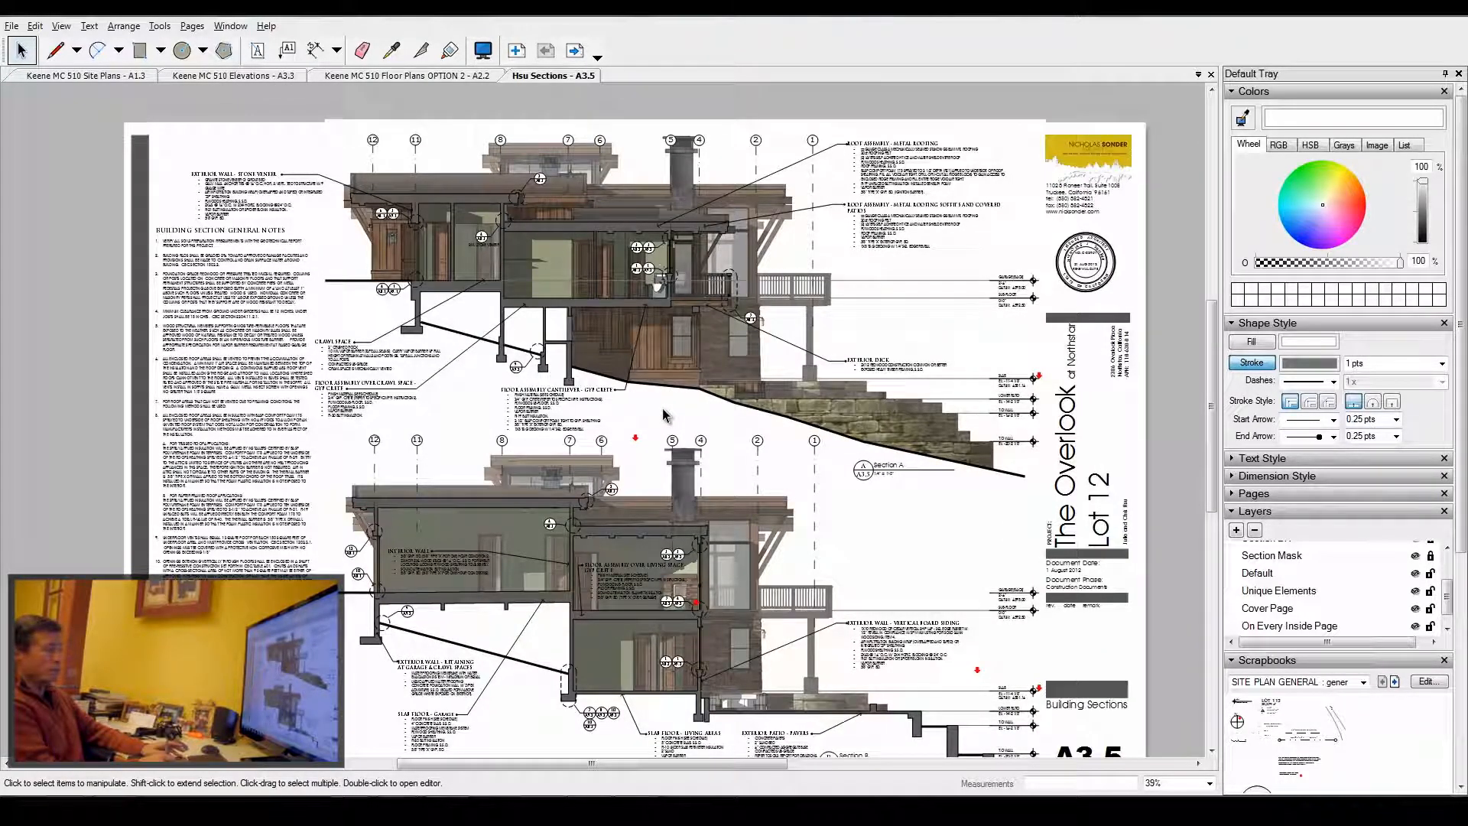
click(222, 76)
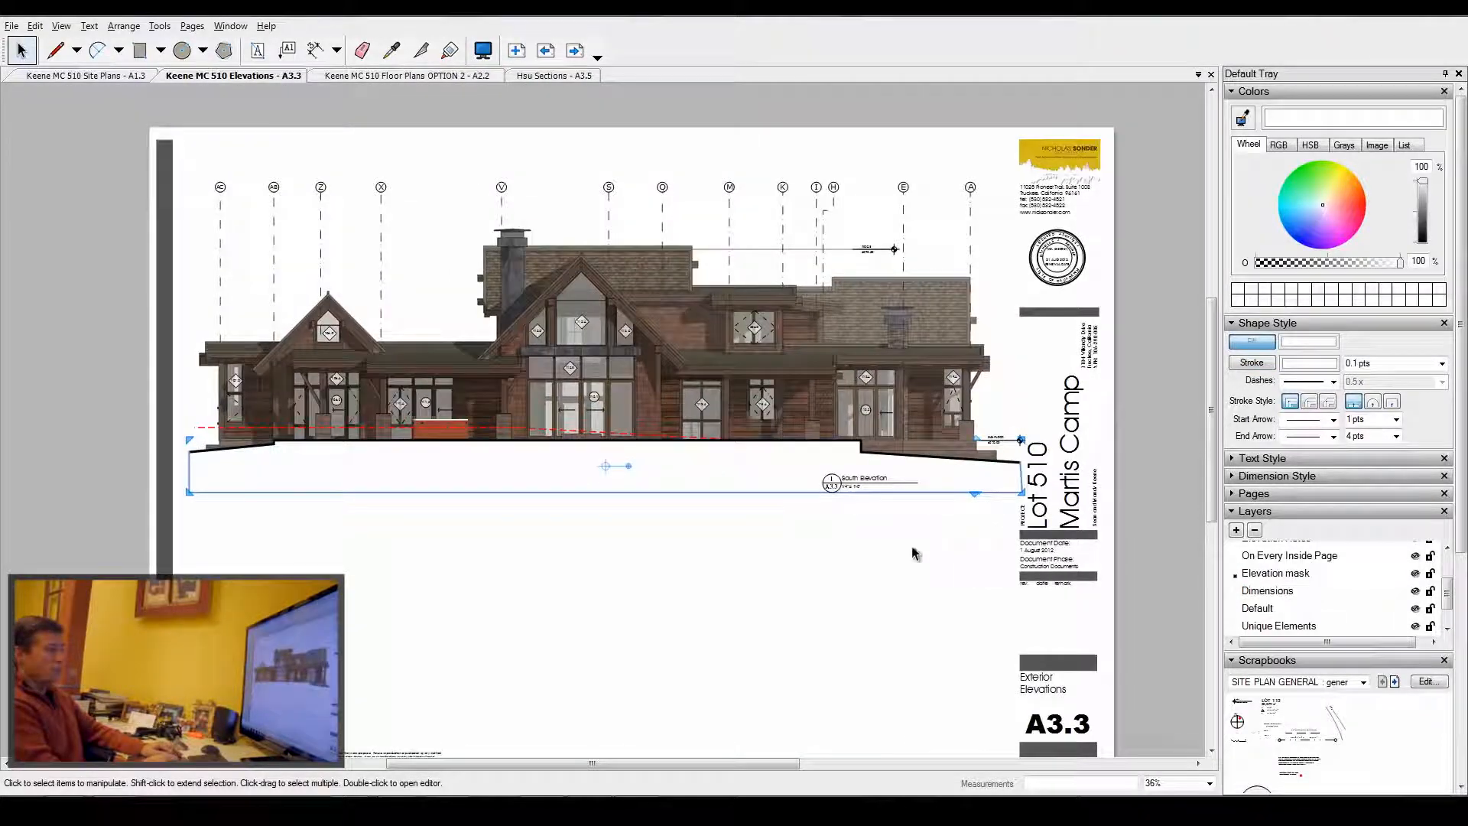
- Expand the Pages panel and step through pages A3.1, A3.2, A3.3 and A3.4
click(1232, 496)
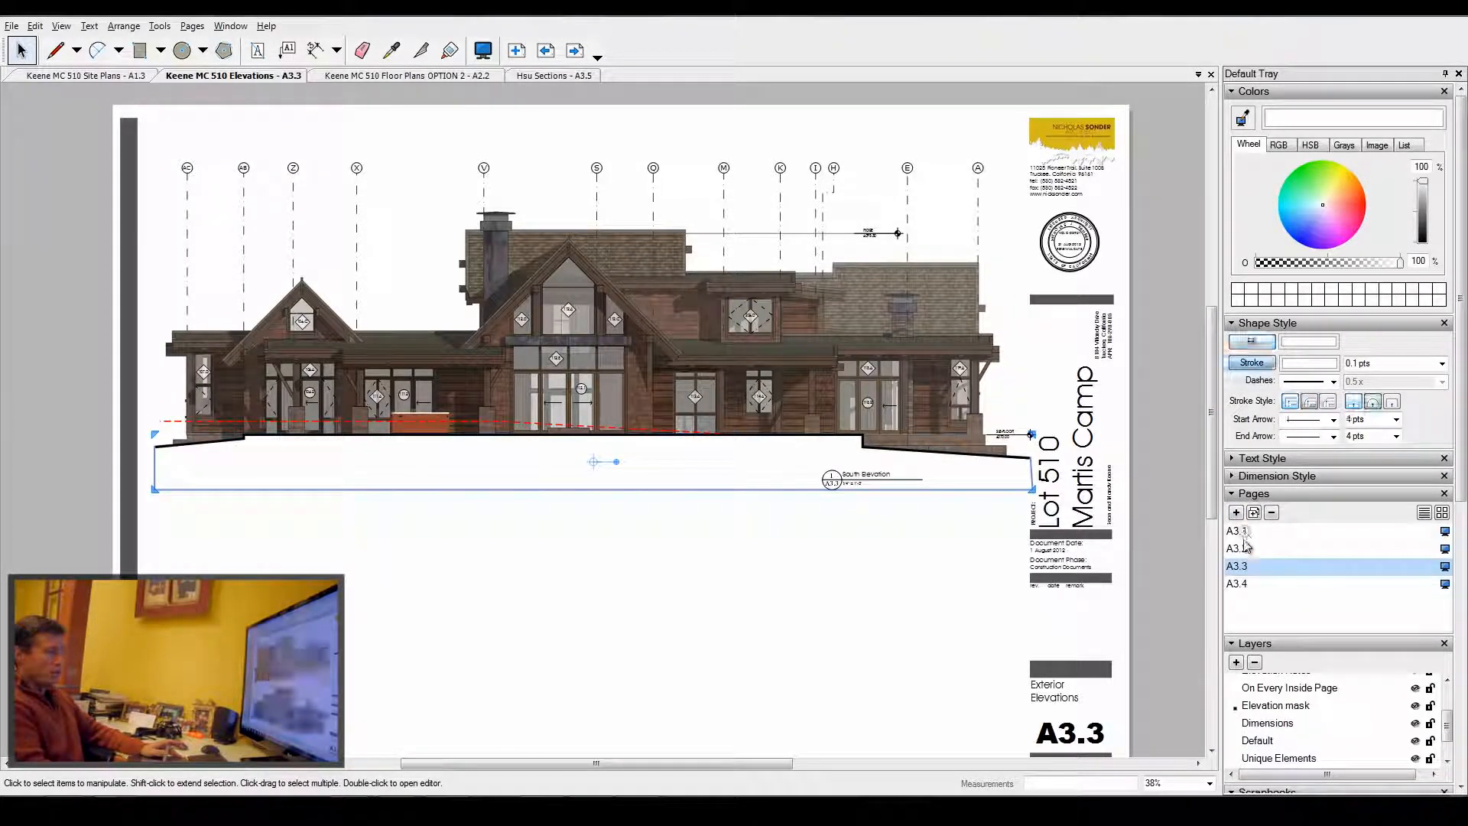
click(1239, 531)
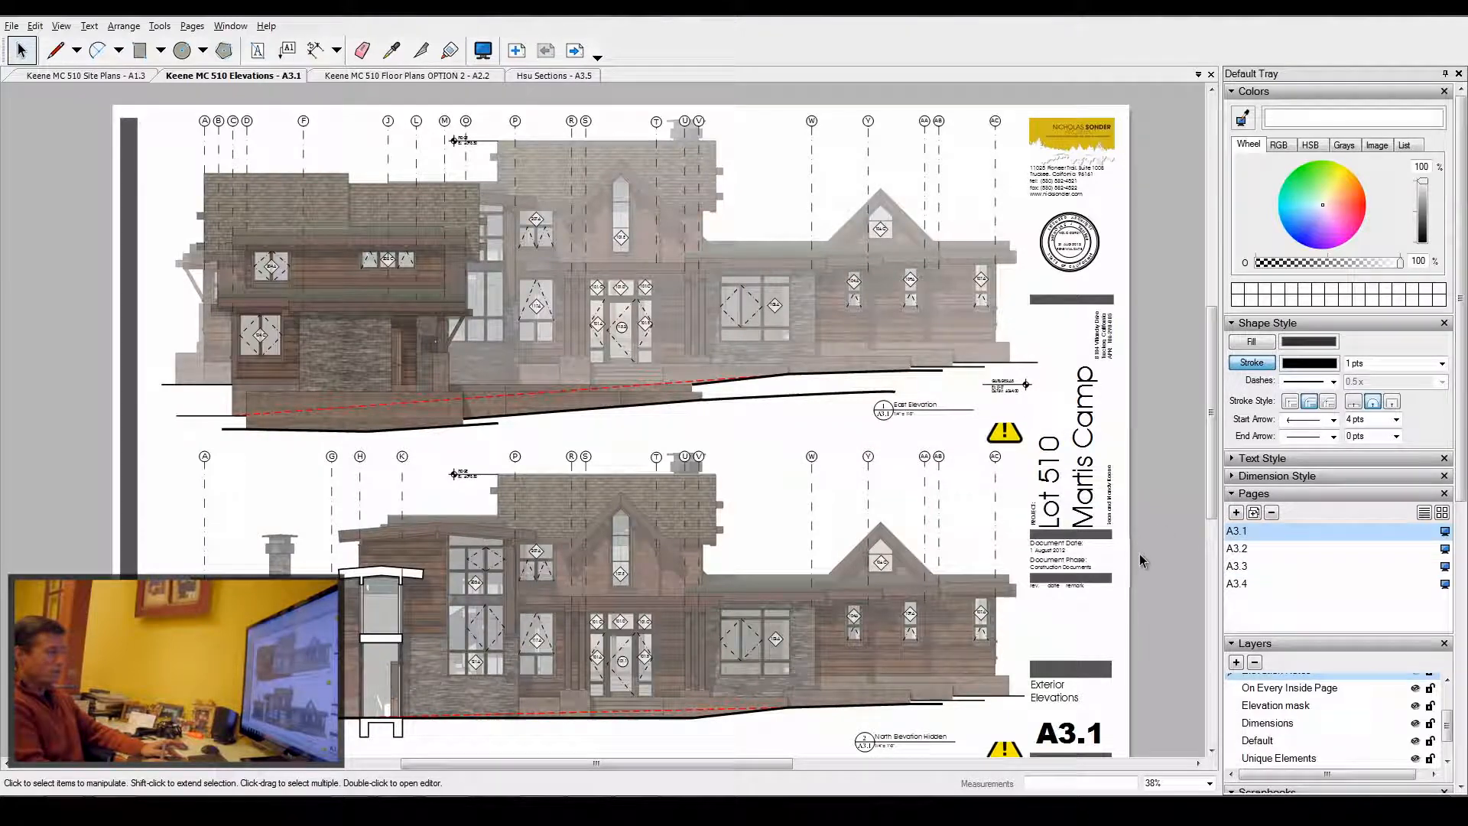
click(1237, 549)
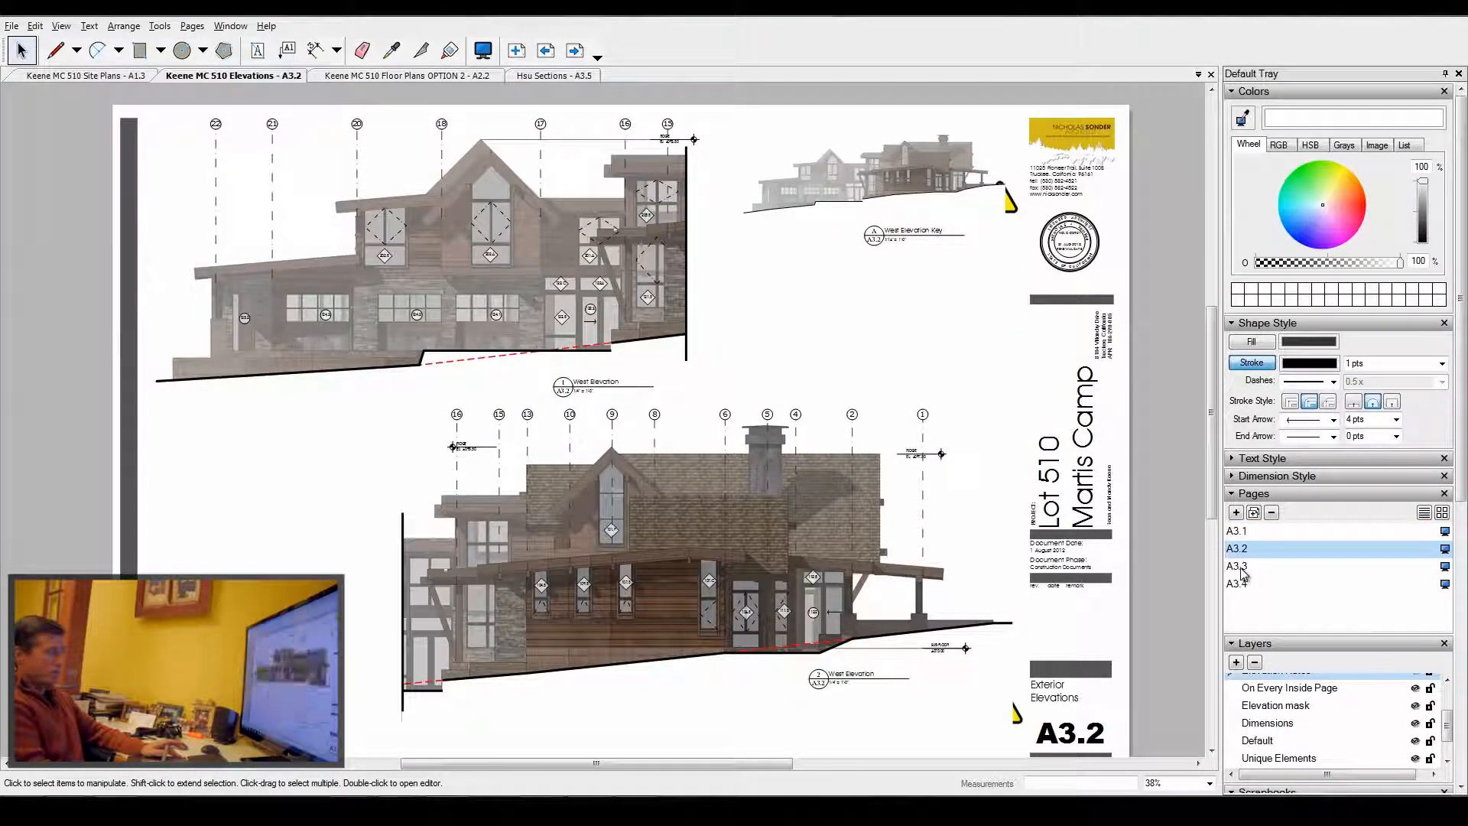
click(1242, 569)
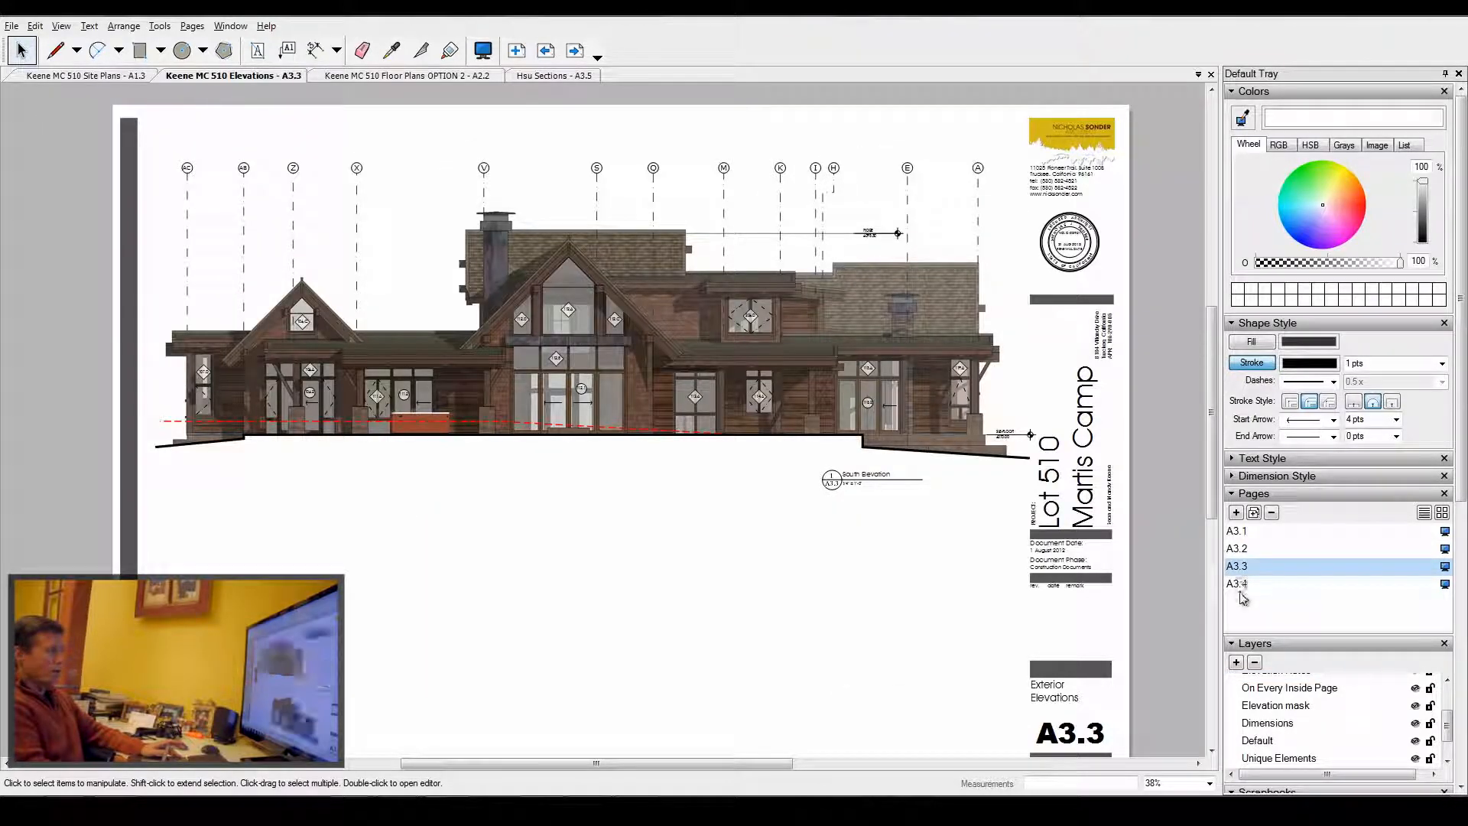
click(1242, 584)
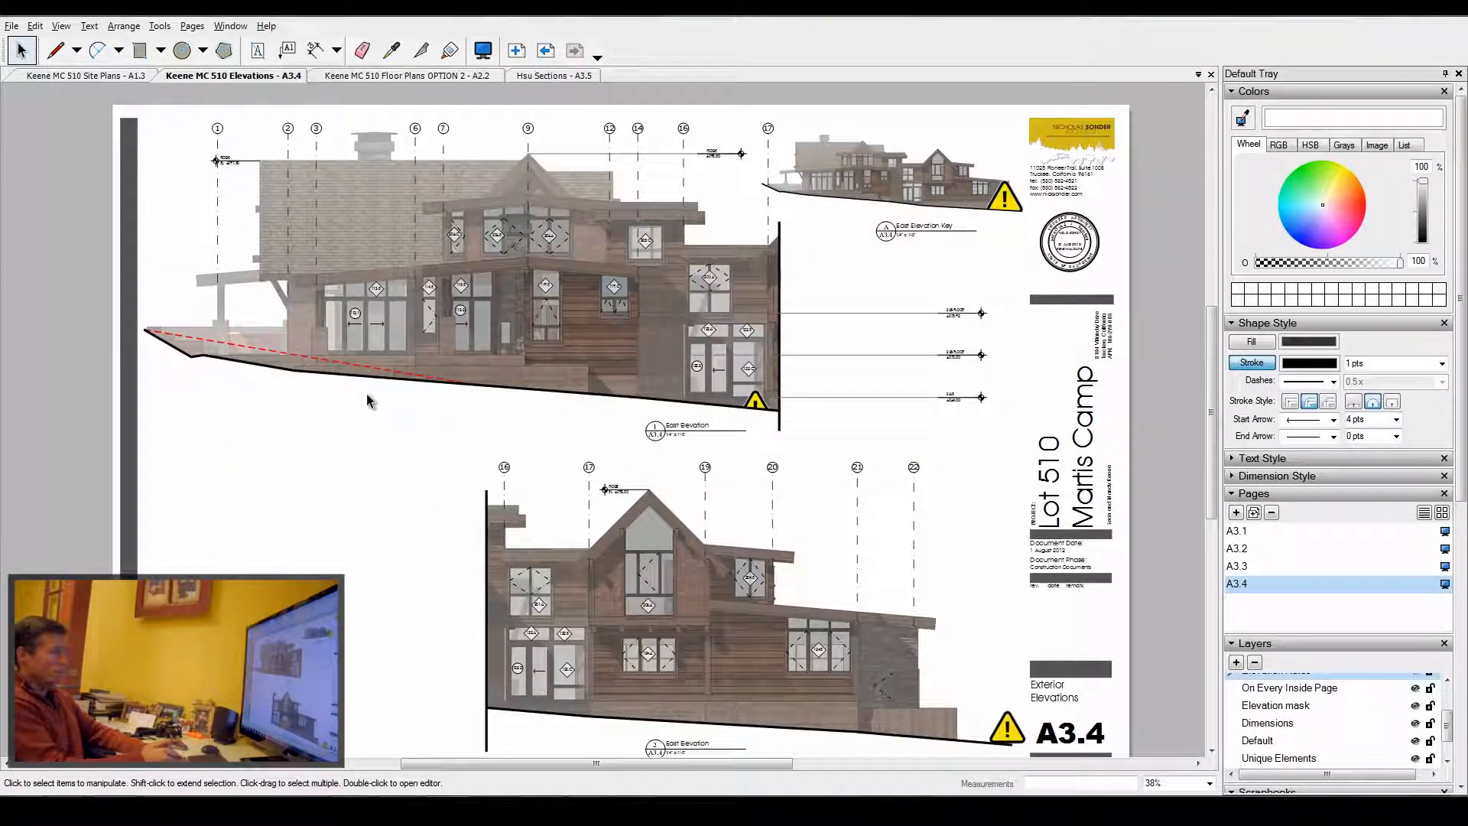